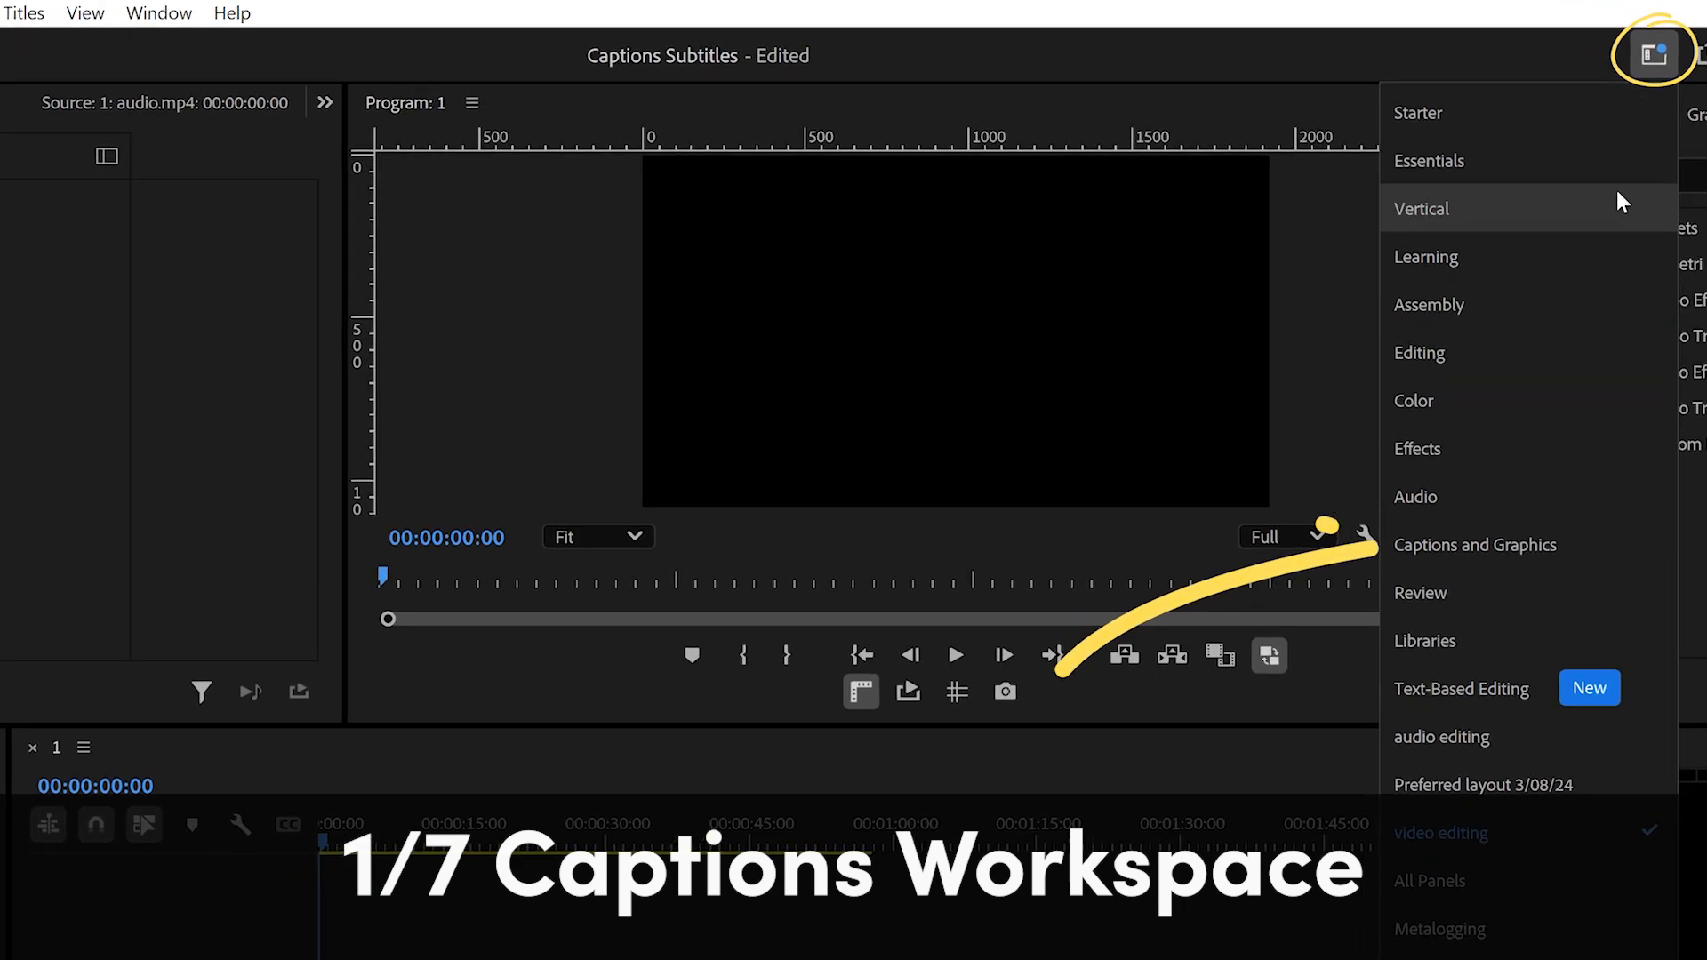
- Switch to the Captions and Graphics workspace and transcribe the audio.mp4 clip in the sequence
click(1564, 543)
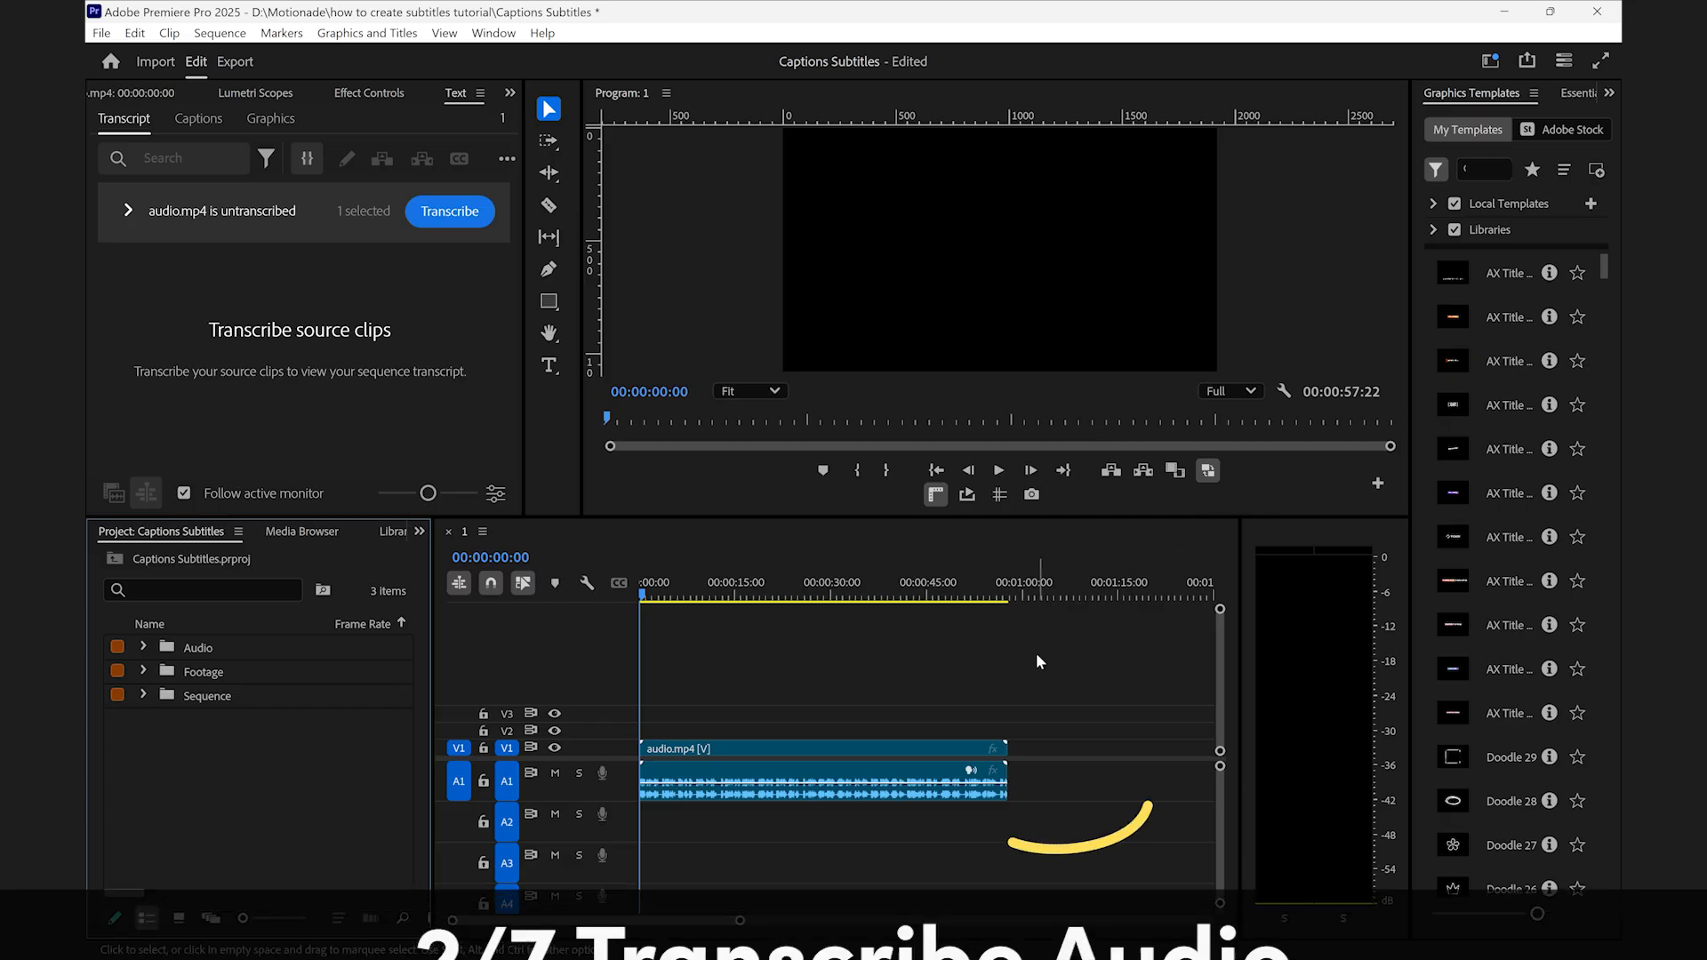
click(894, 782)
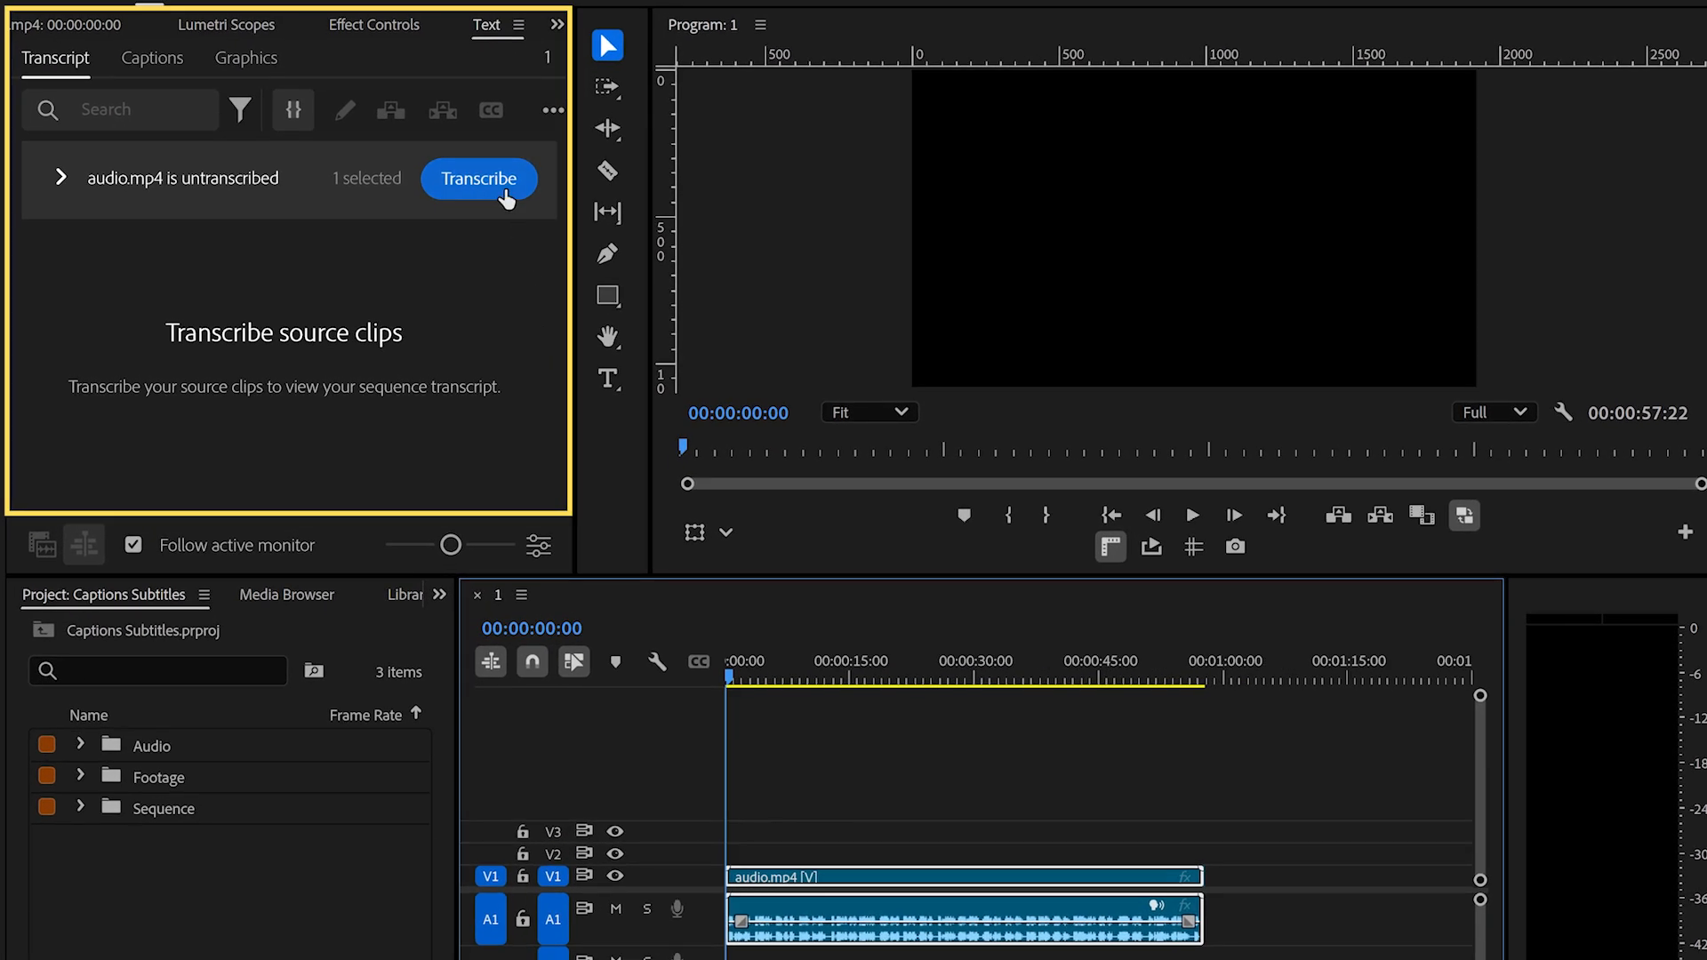
click(505, 197)
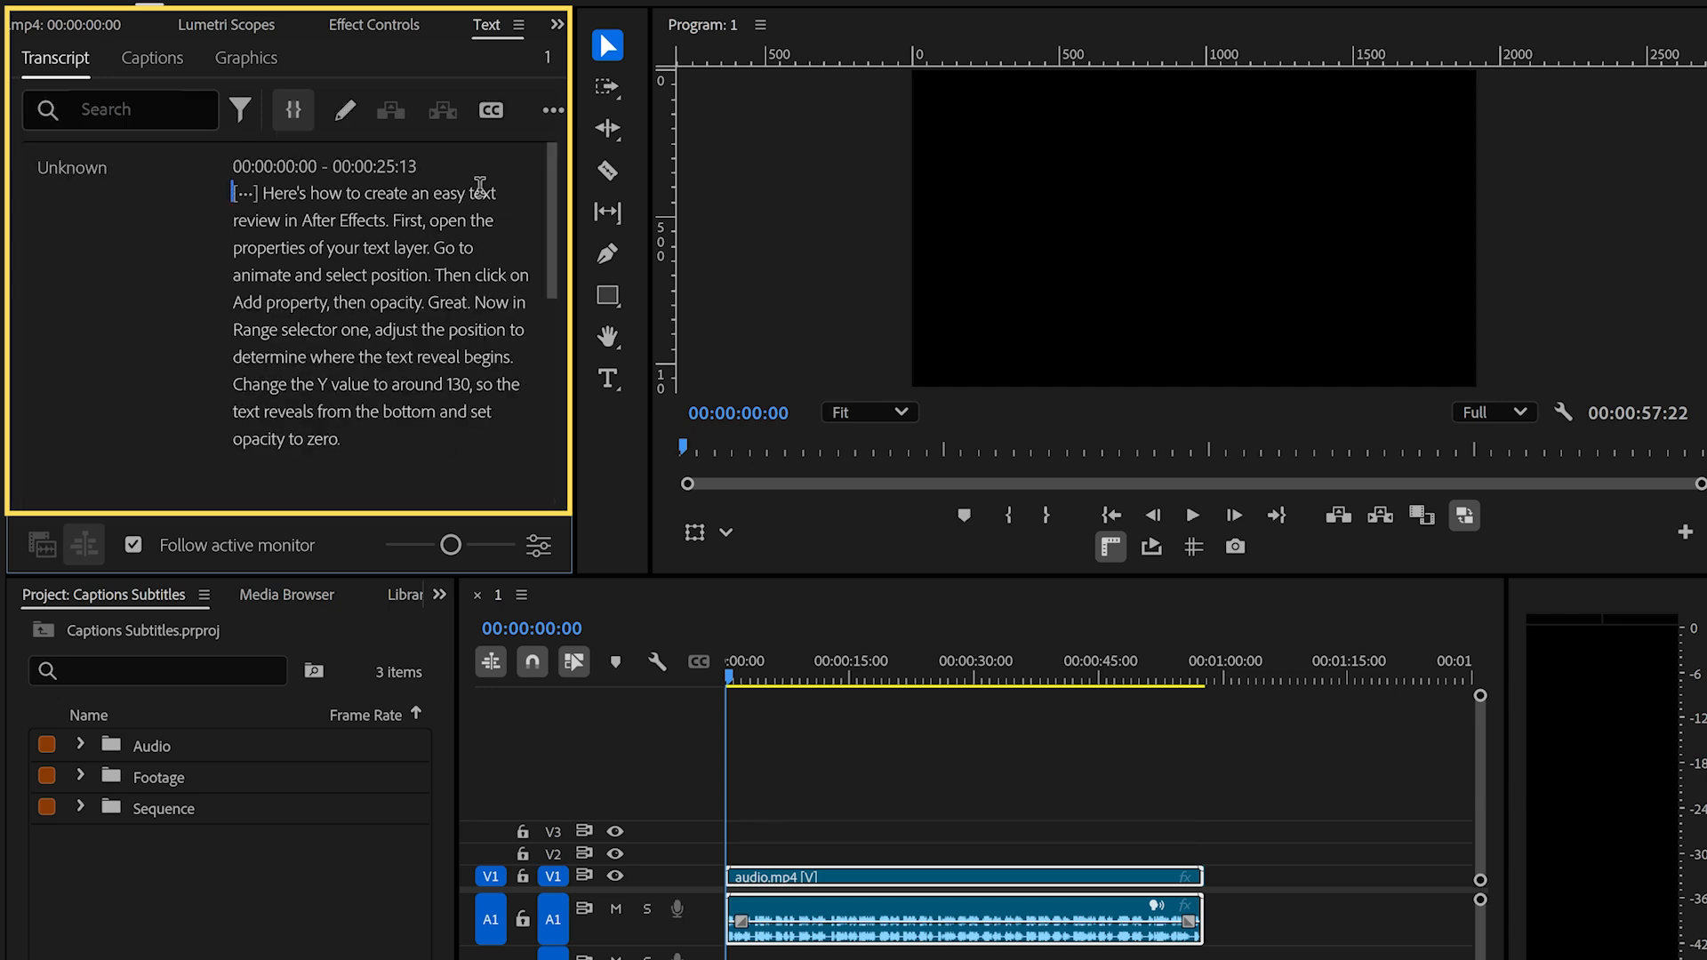
- Correct the word "review" to "reveal" in the first sentence of the transcript
double_click(350, 210)
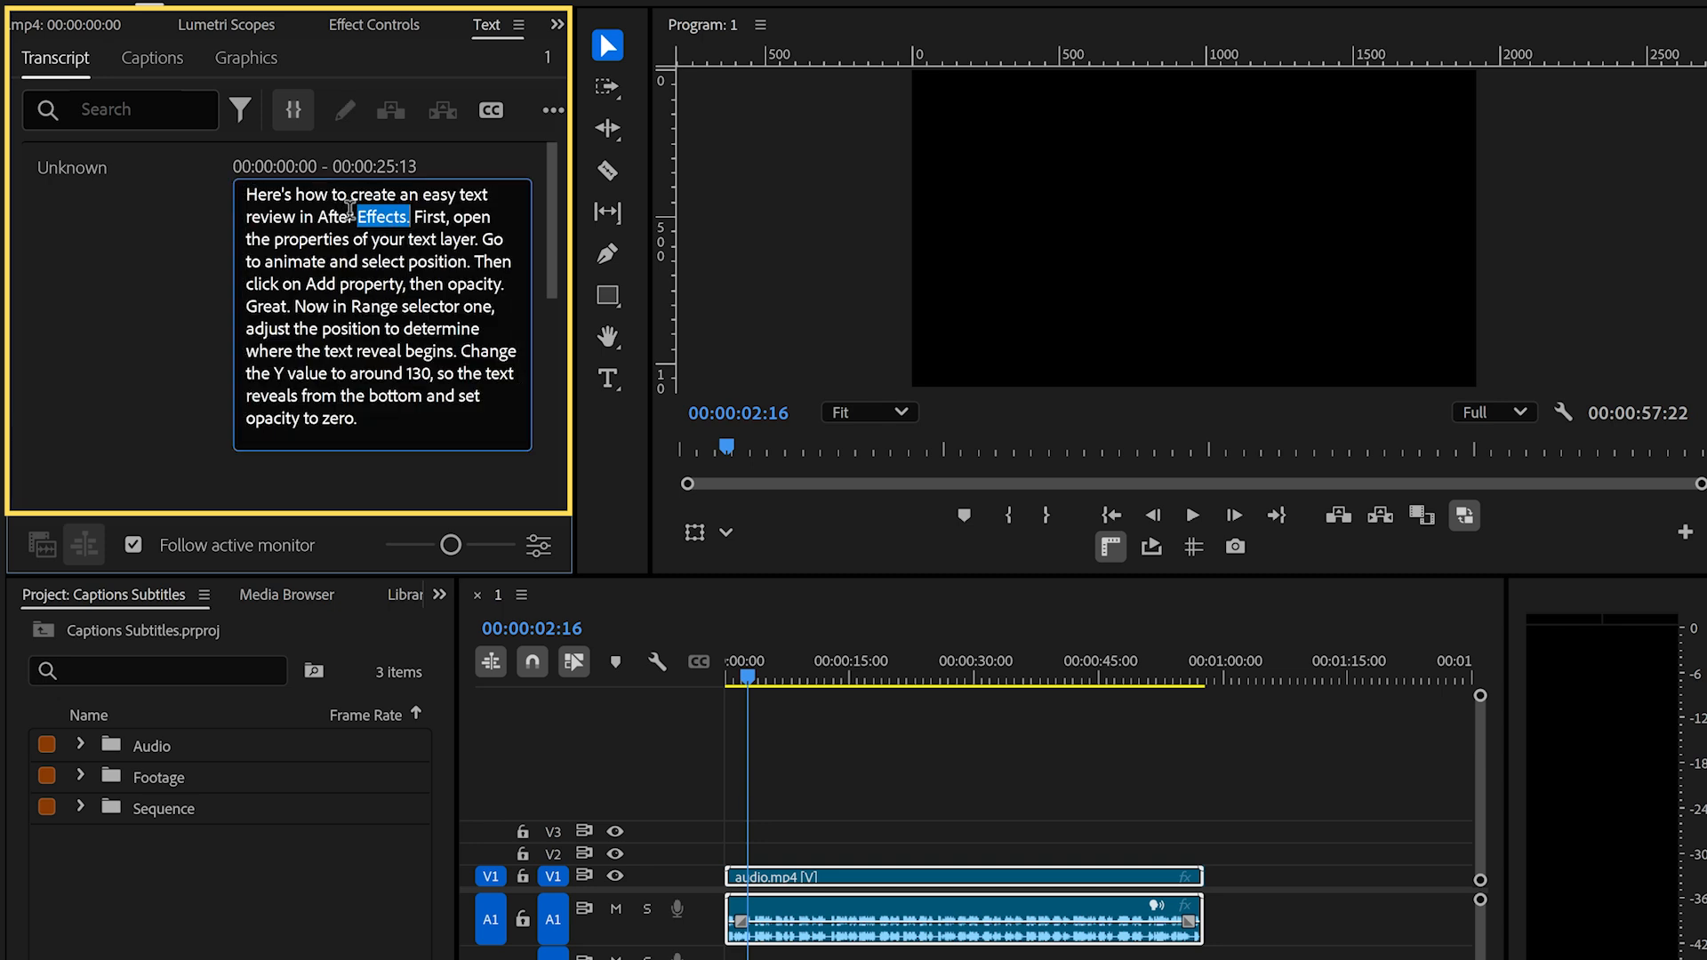
click(305, 217)
key(BackSpace)
key(BackSpace)
key(BackSpace)
key(BackSpace)
text(eal)
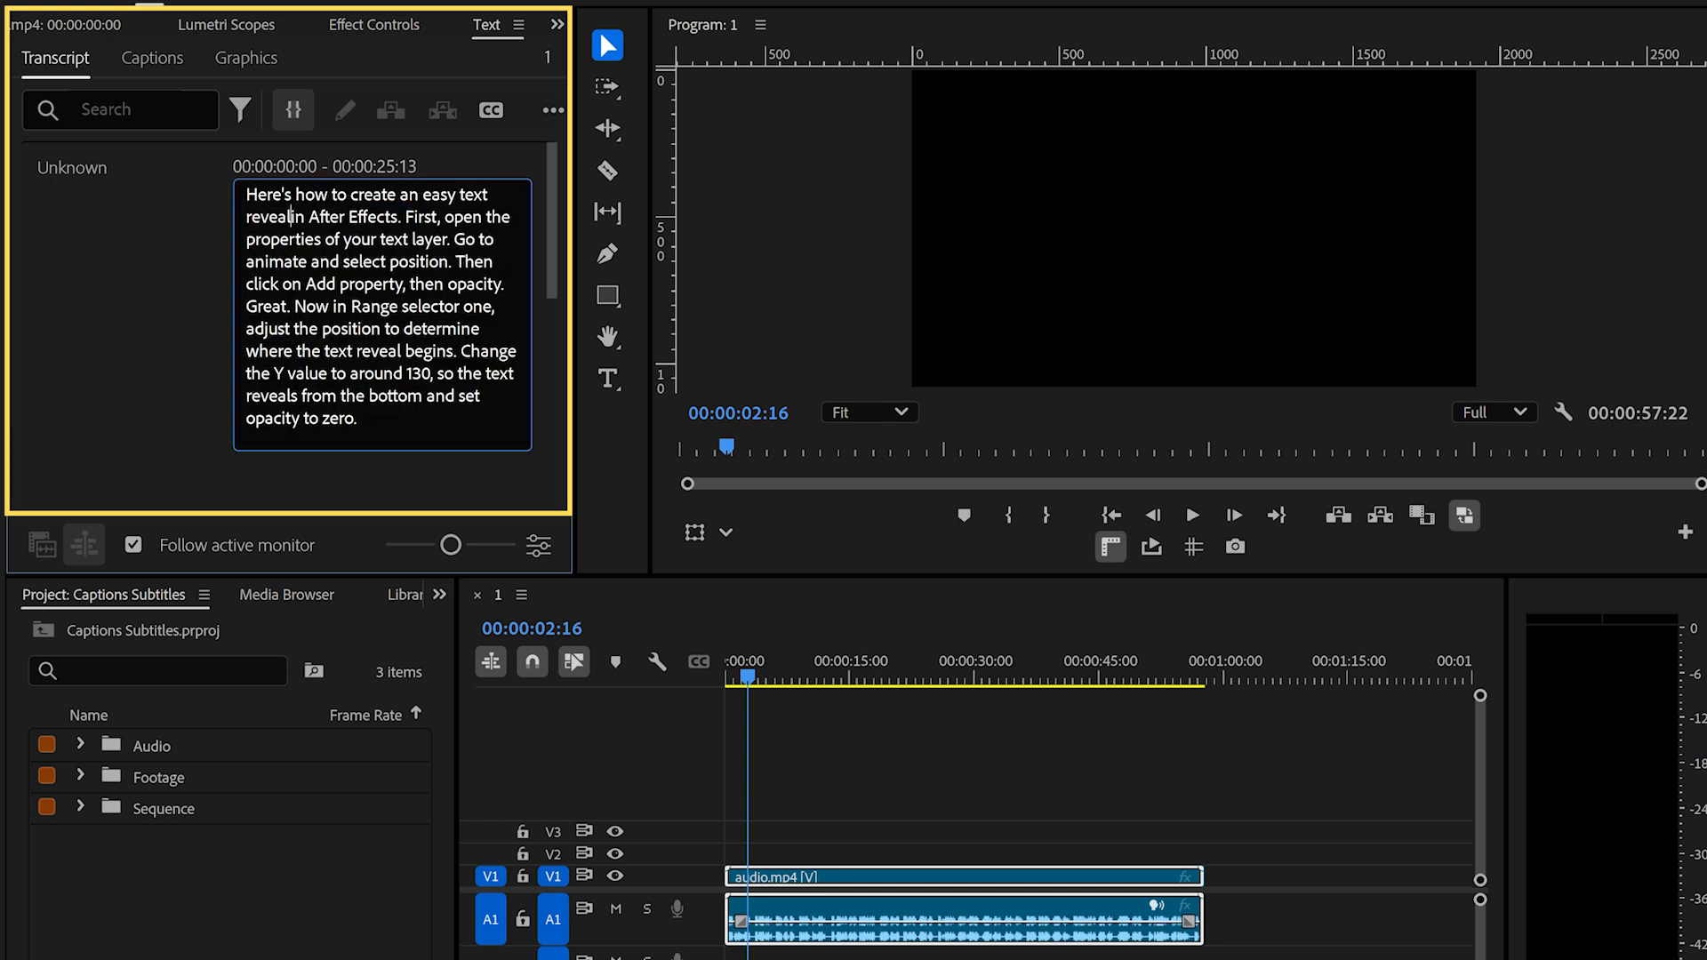
click(73, 382)
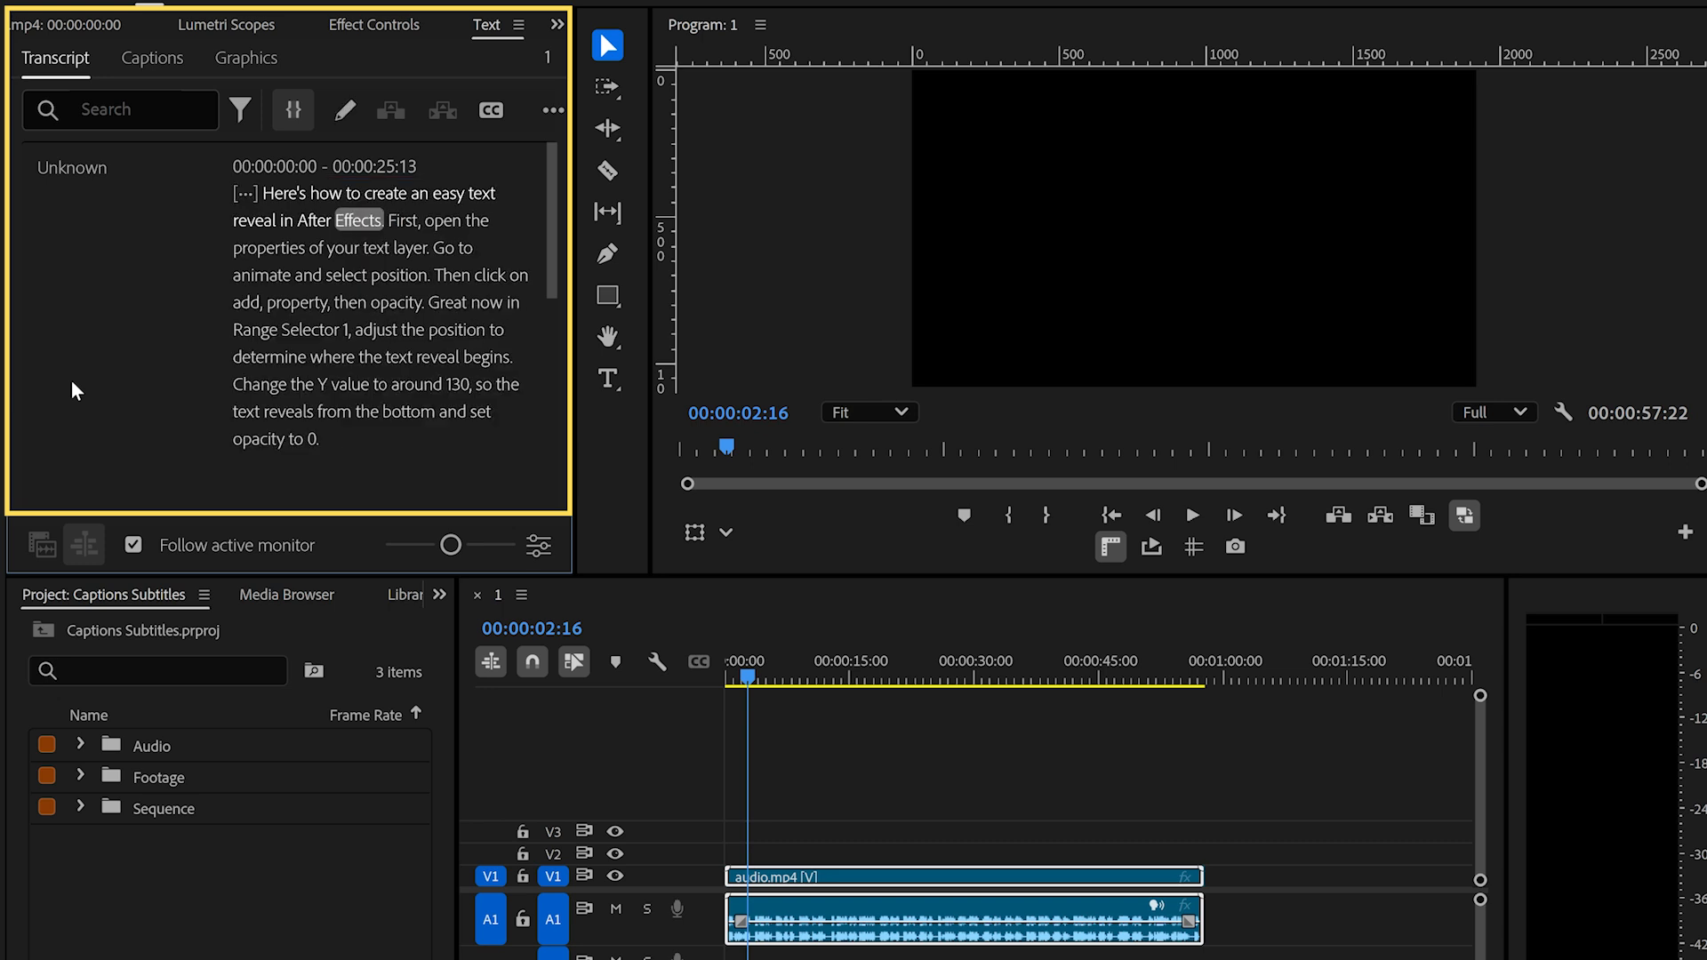
- Play the sequence from the word "Here's" to check the transcript against the audio
click(266, 192)
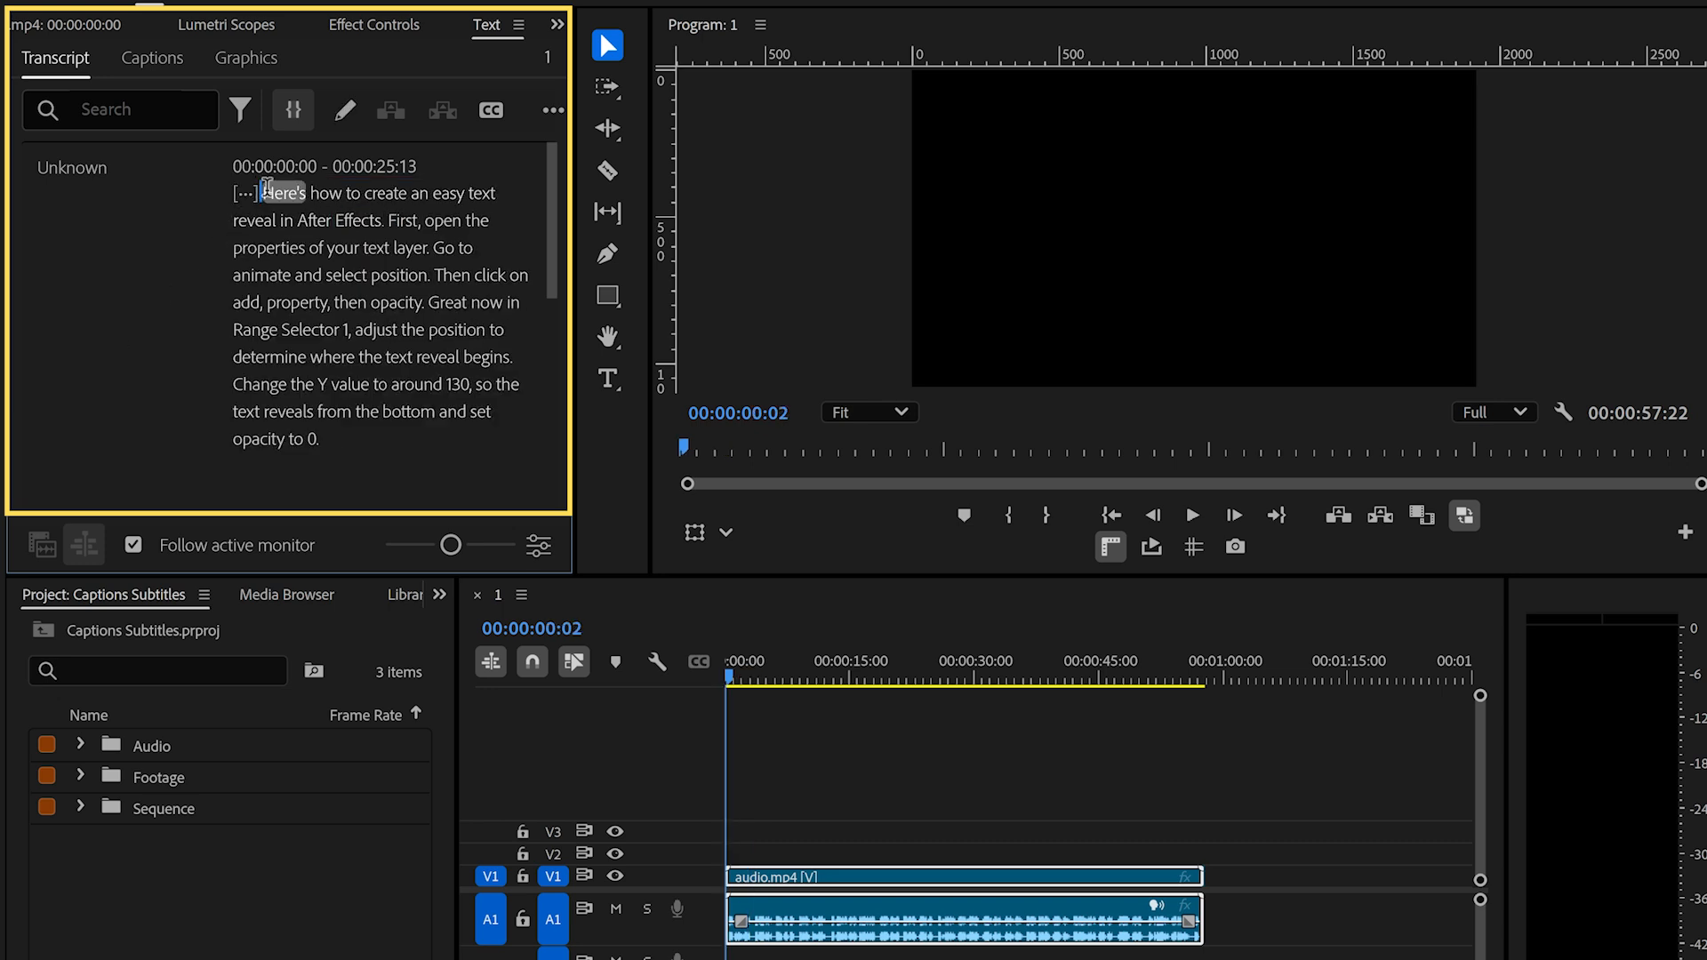
key(space)
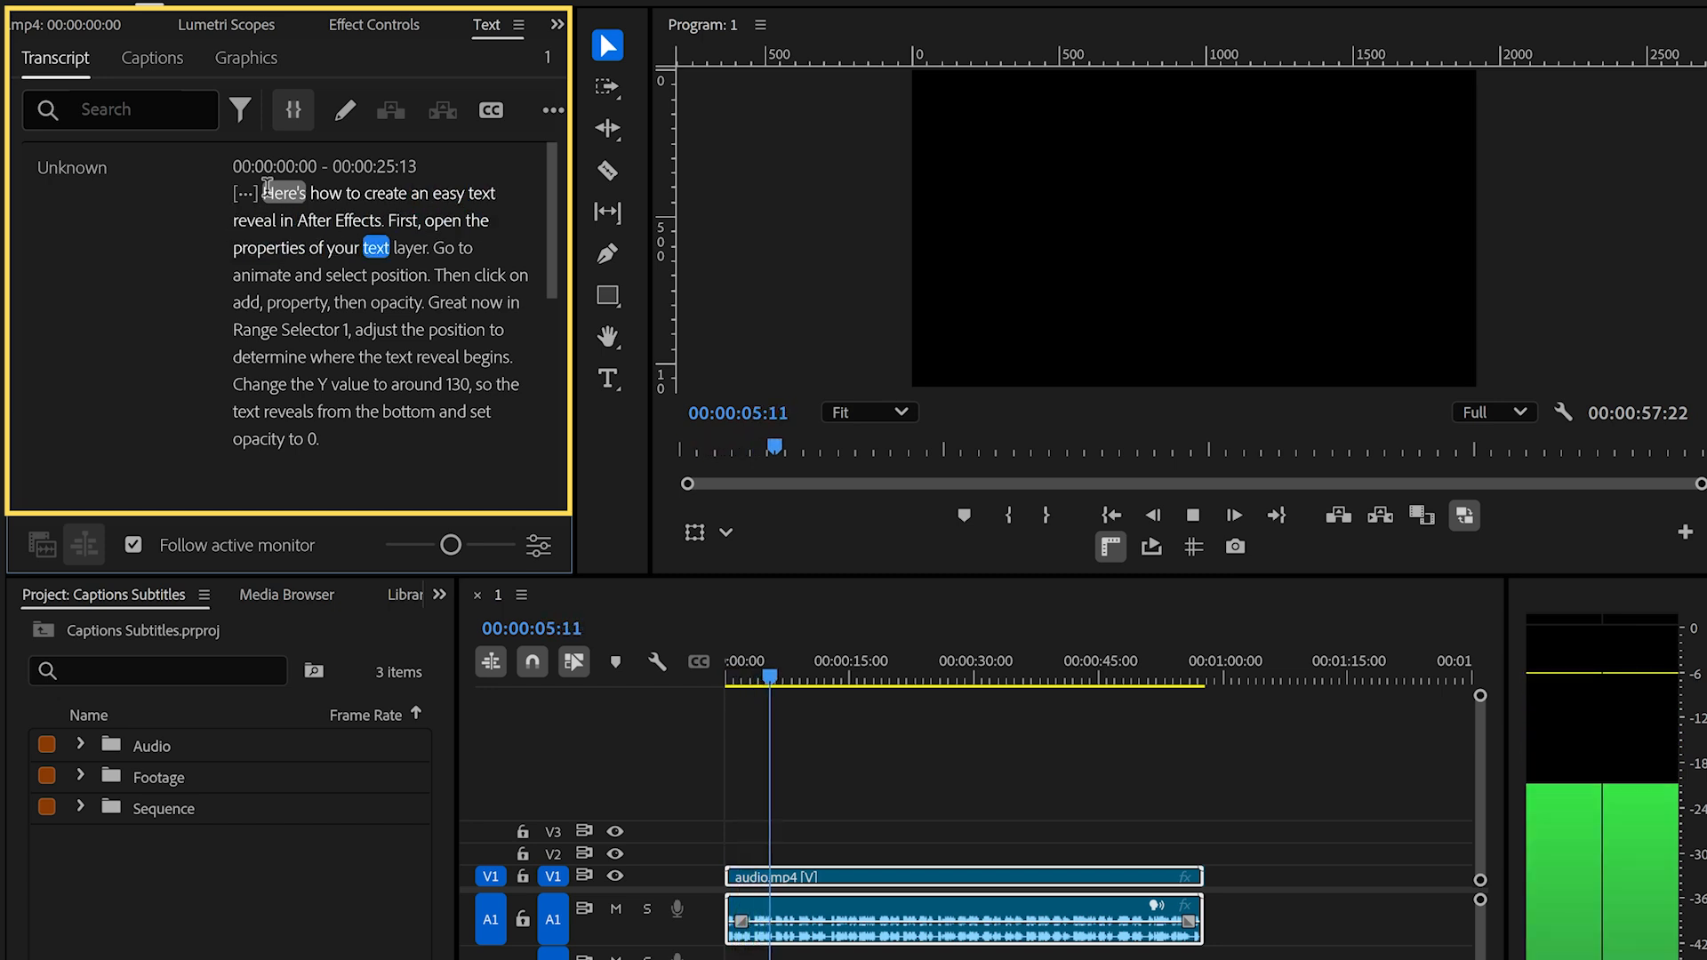
key(space)
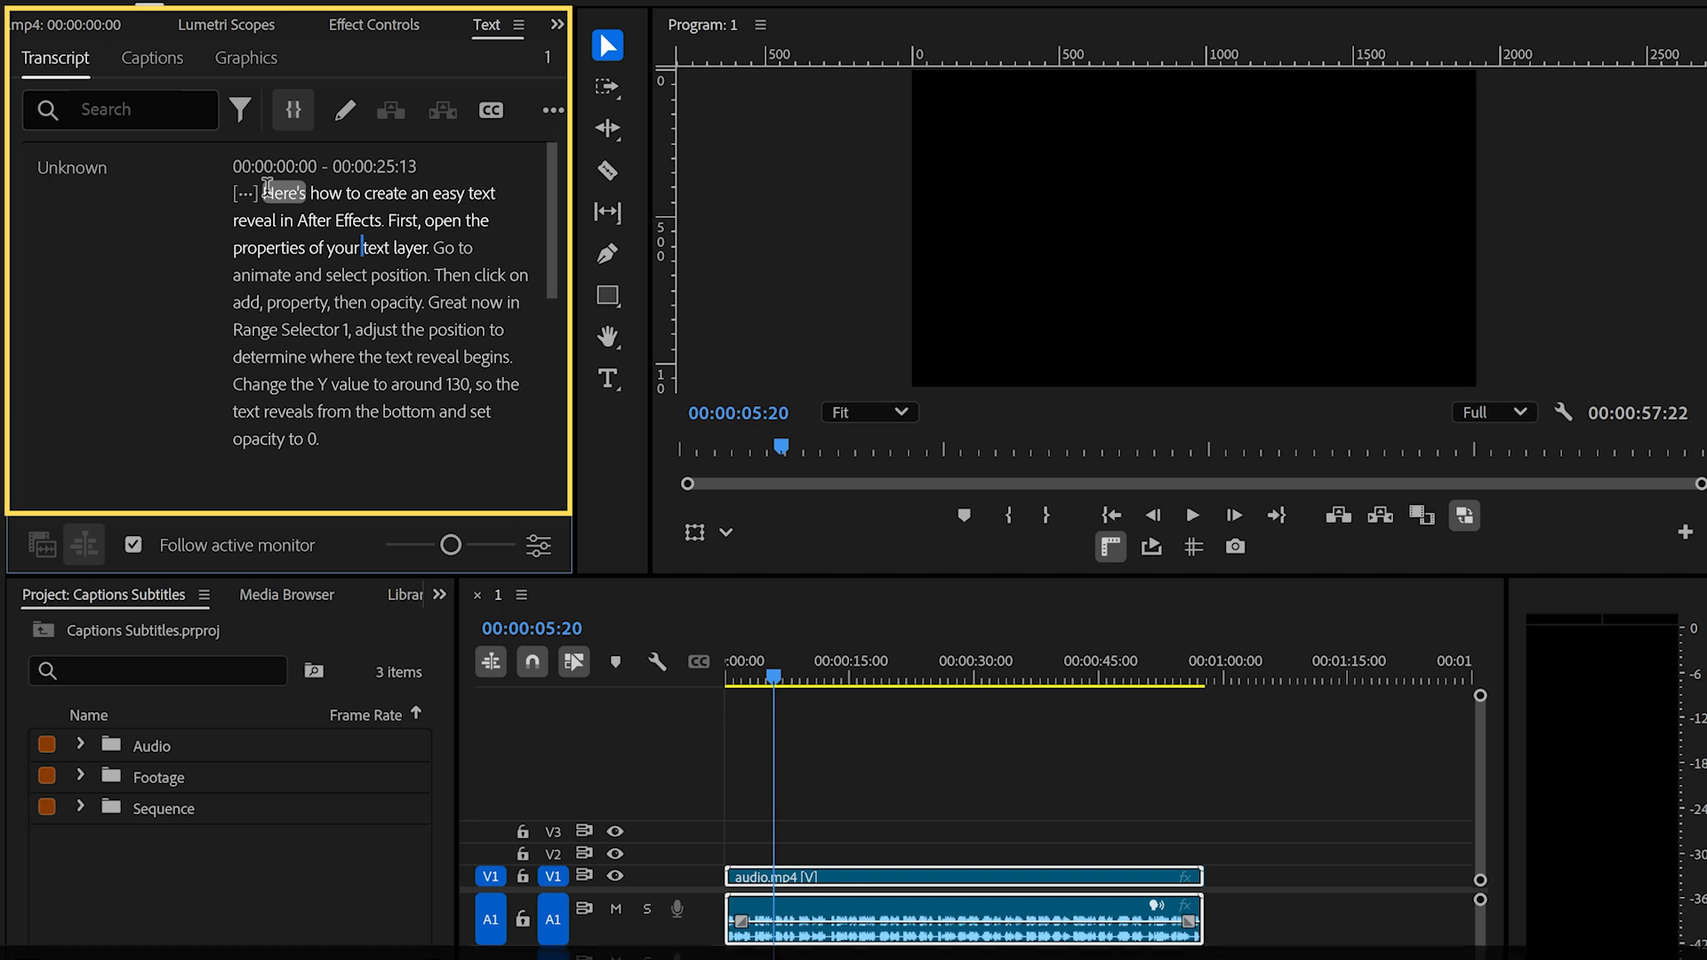
- Set up captions from the transcript with a maximum length of 12 characters, a minimum duration of 1.5 seconds and single lines
click(492, 111)
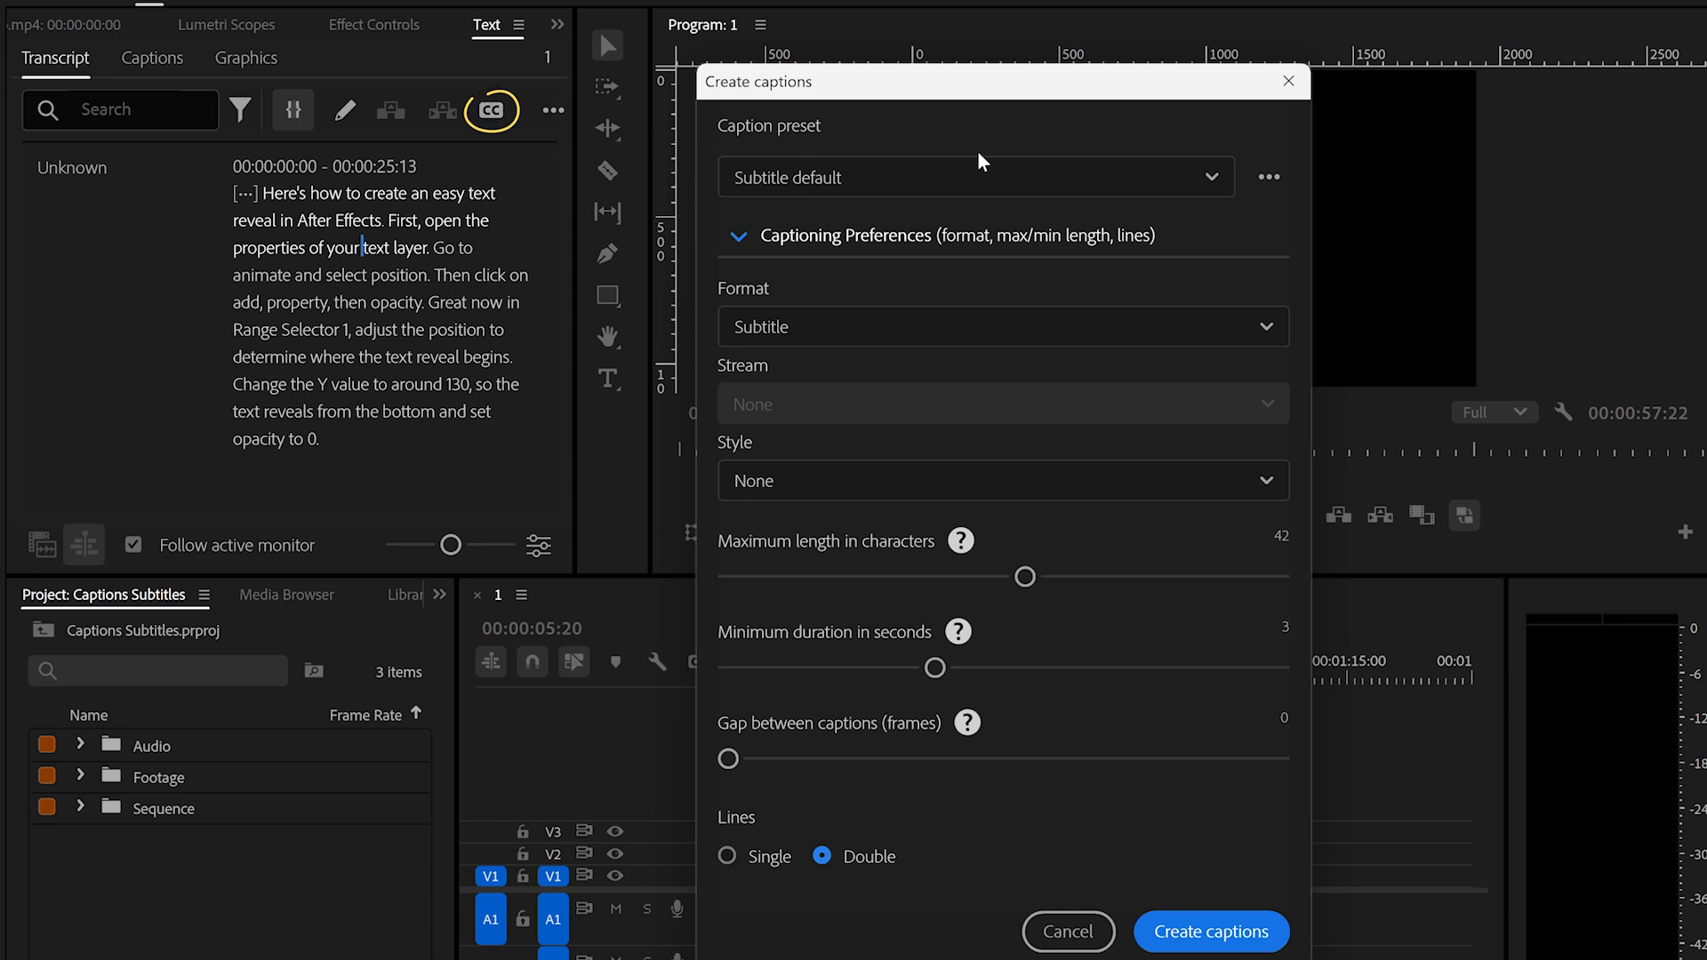
click(1212, 181)
click(1211, 182)
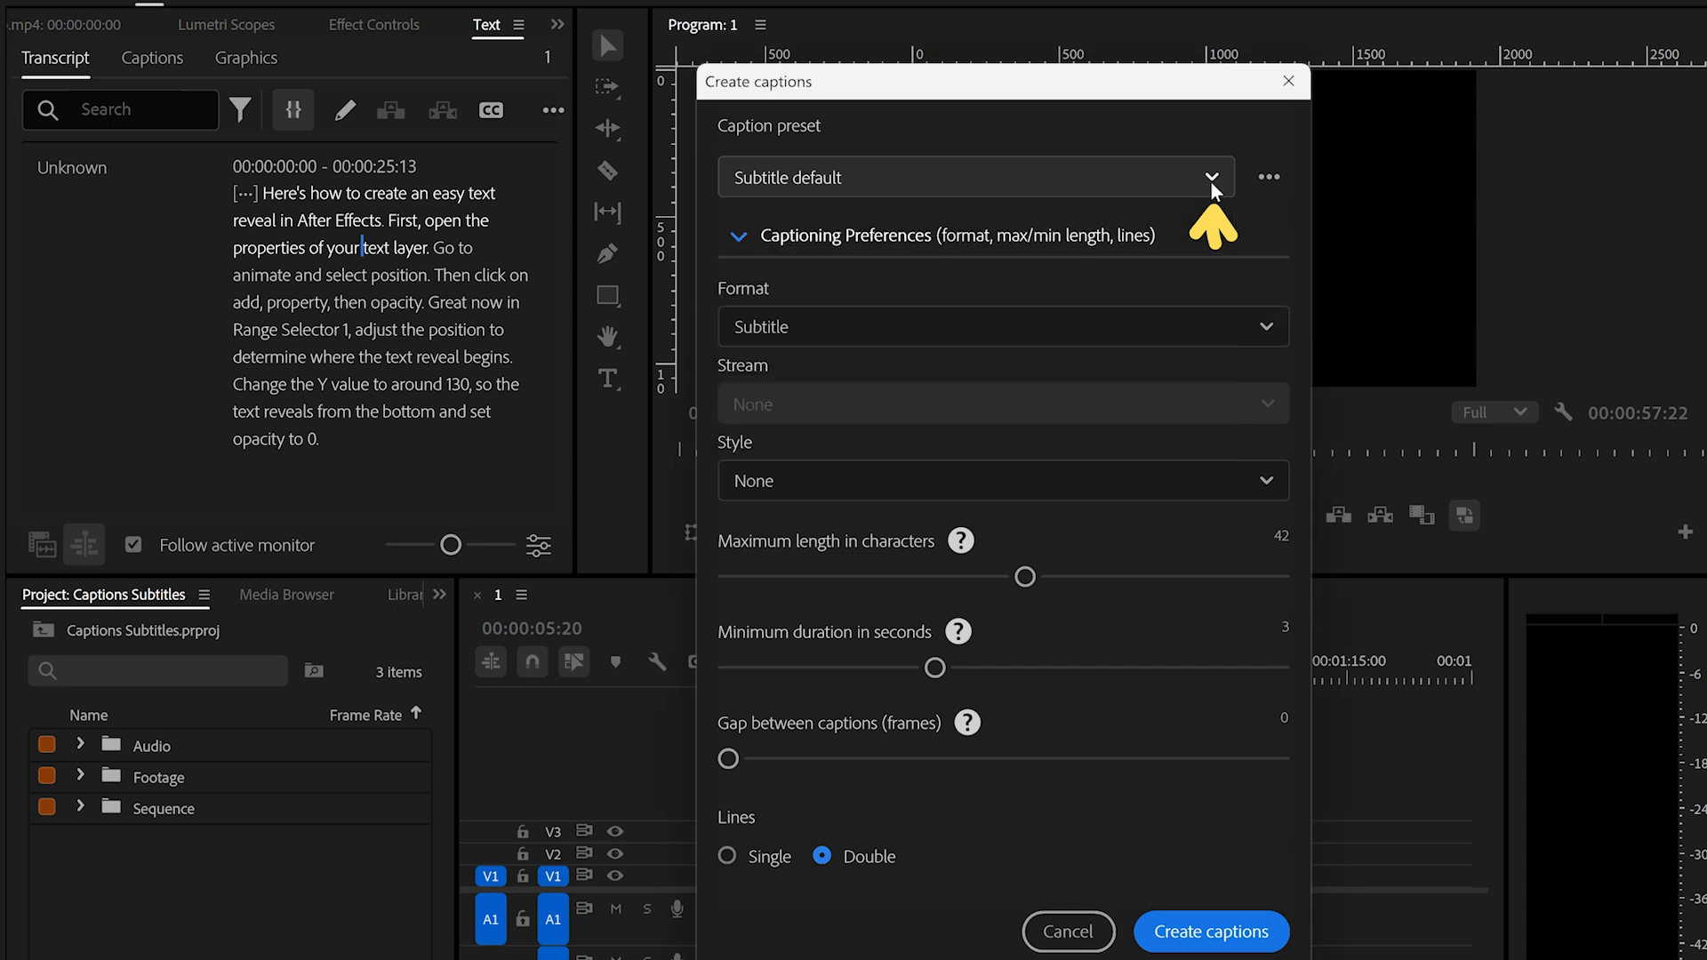
click(736, 242)
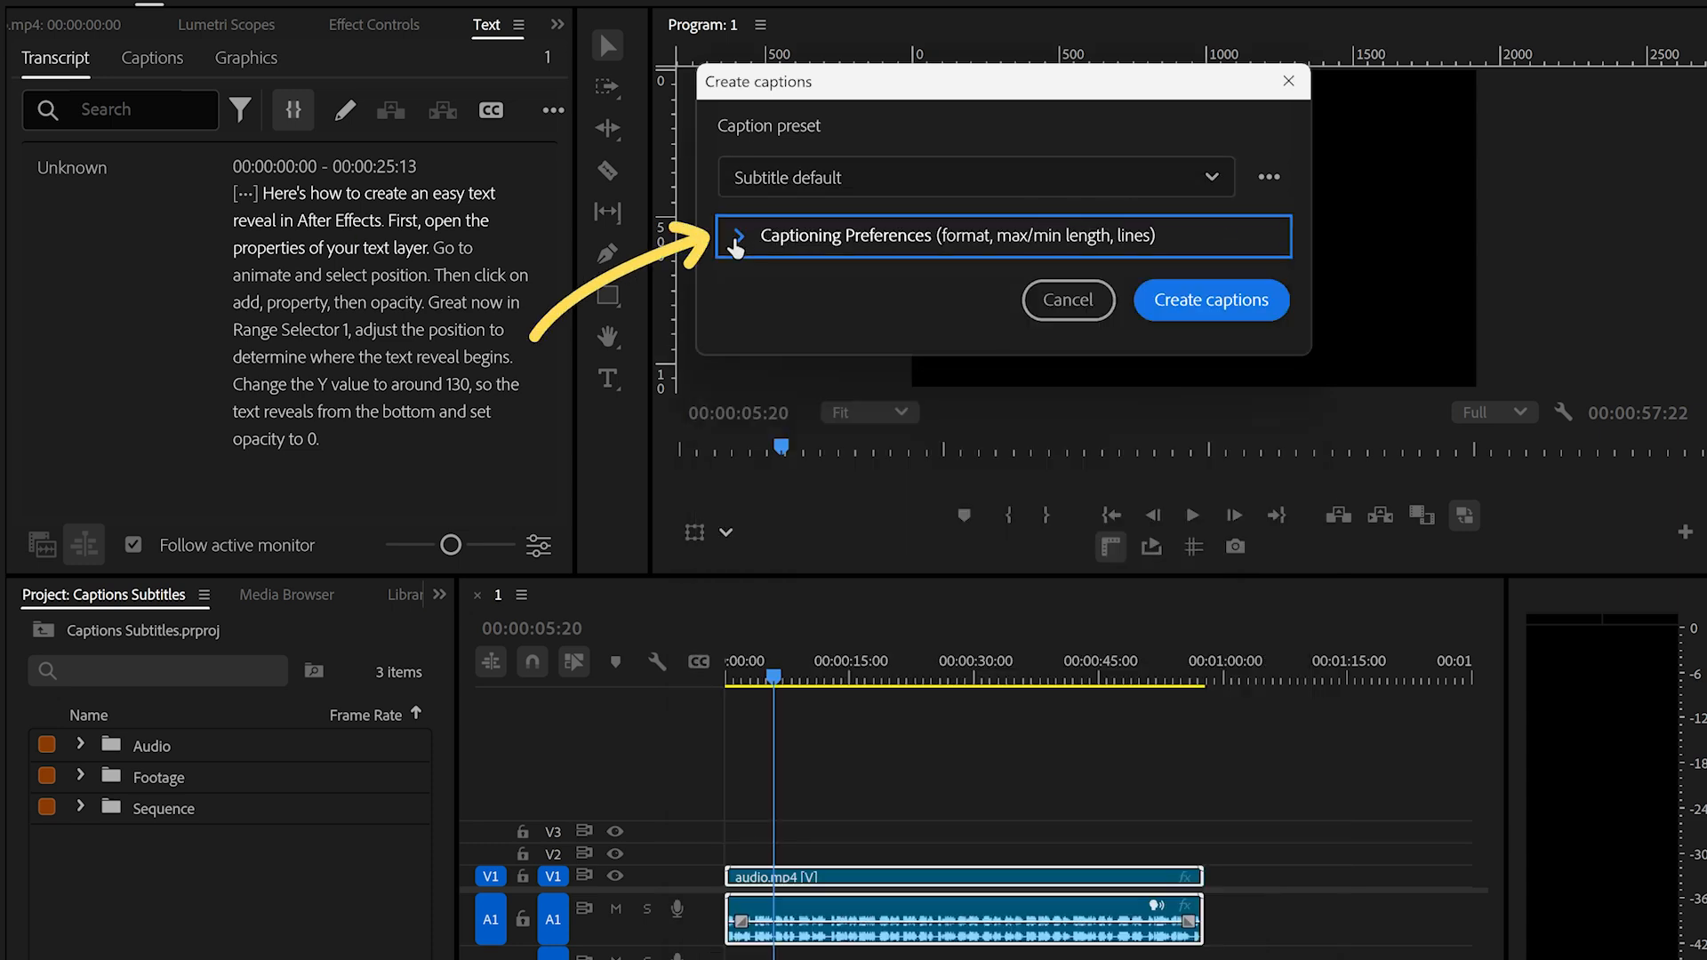
click(736, 242)
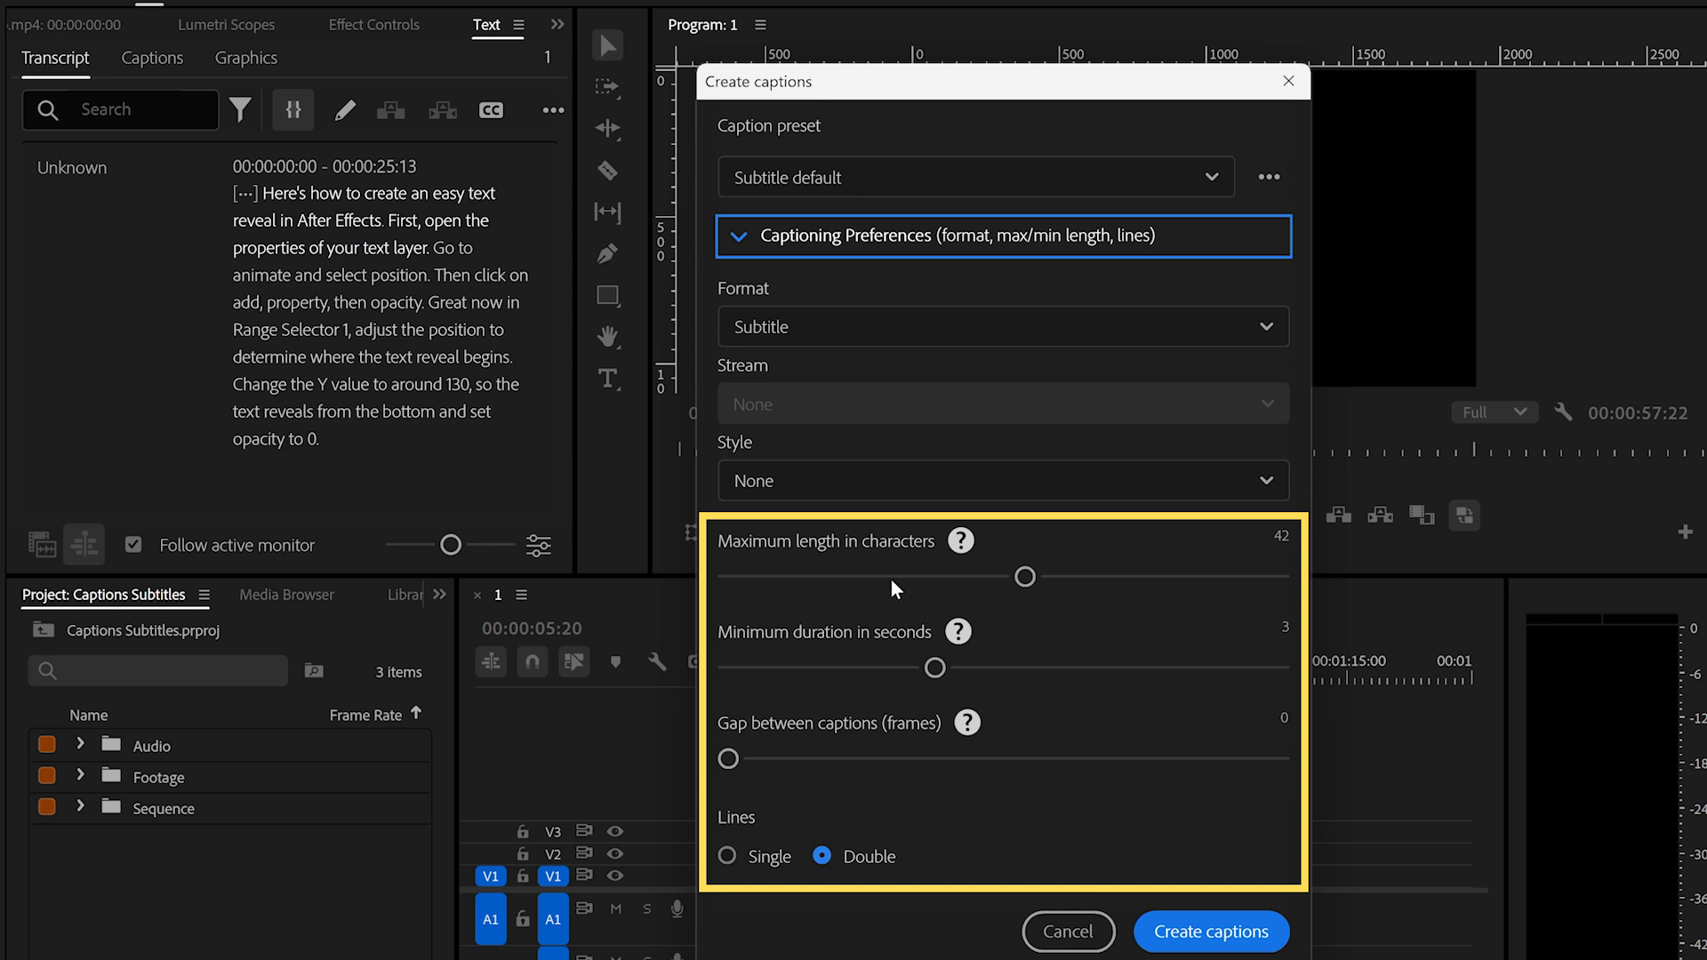
drag(1017, 578, 762, 597)
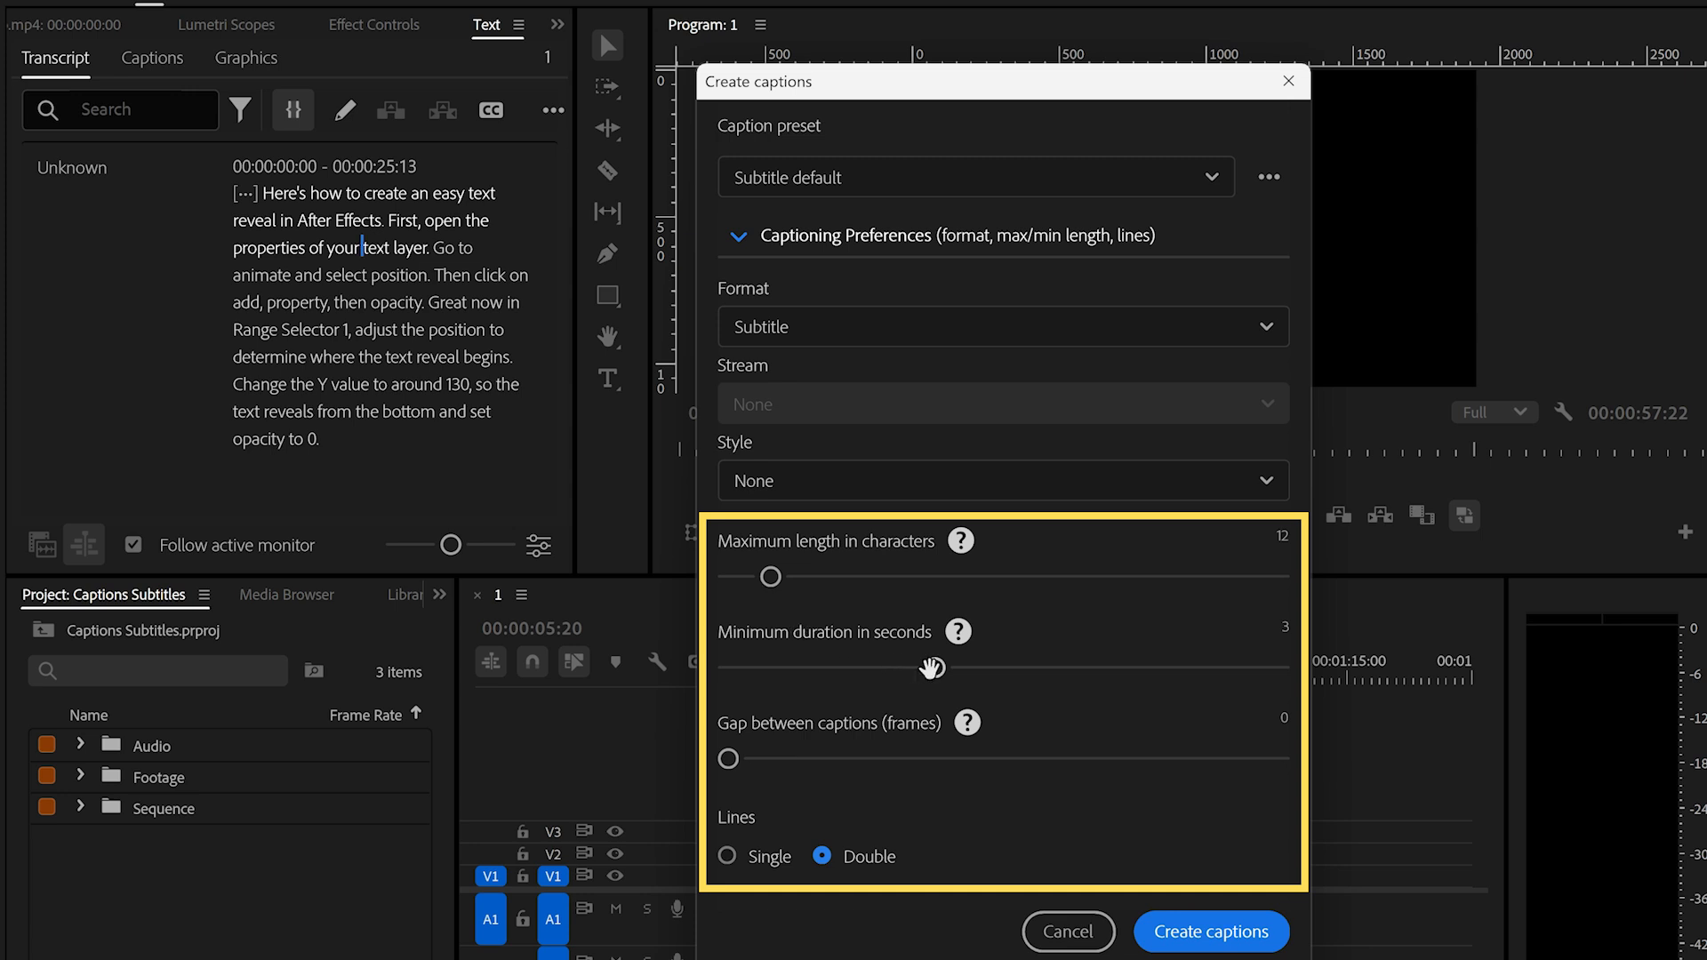
drag(931, 667, 751, 672)
click(727, 857)
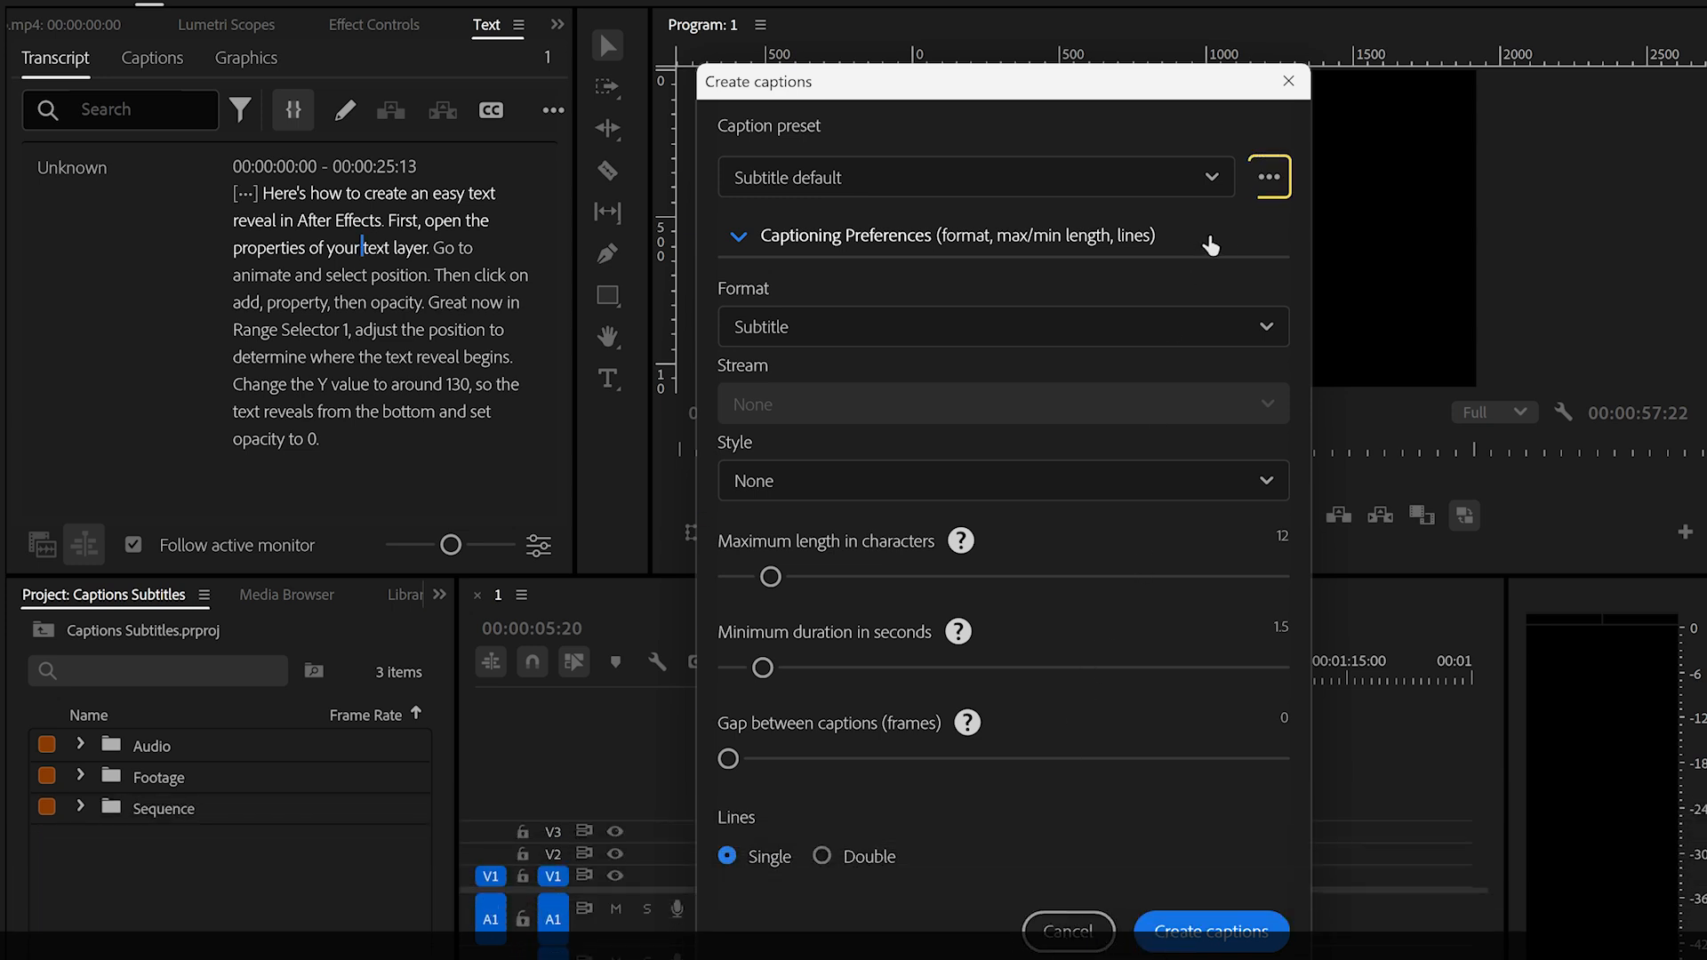
- Save the current caption settings as a preset named "Motionade Short Captions"
click(1269, 180)
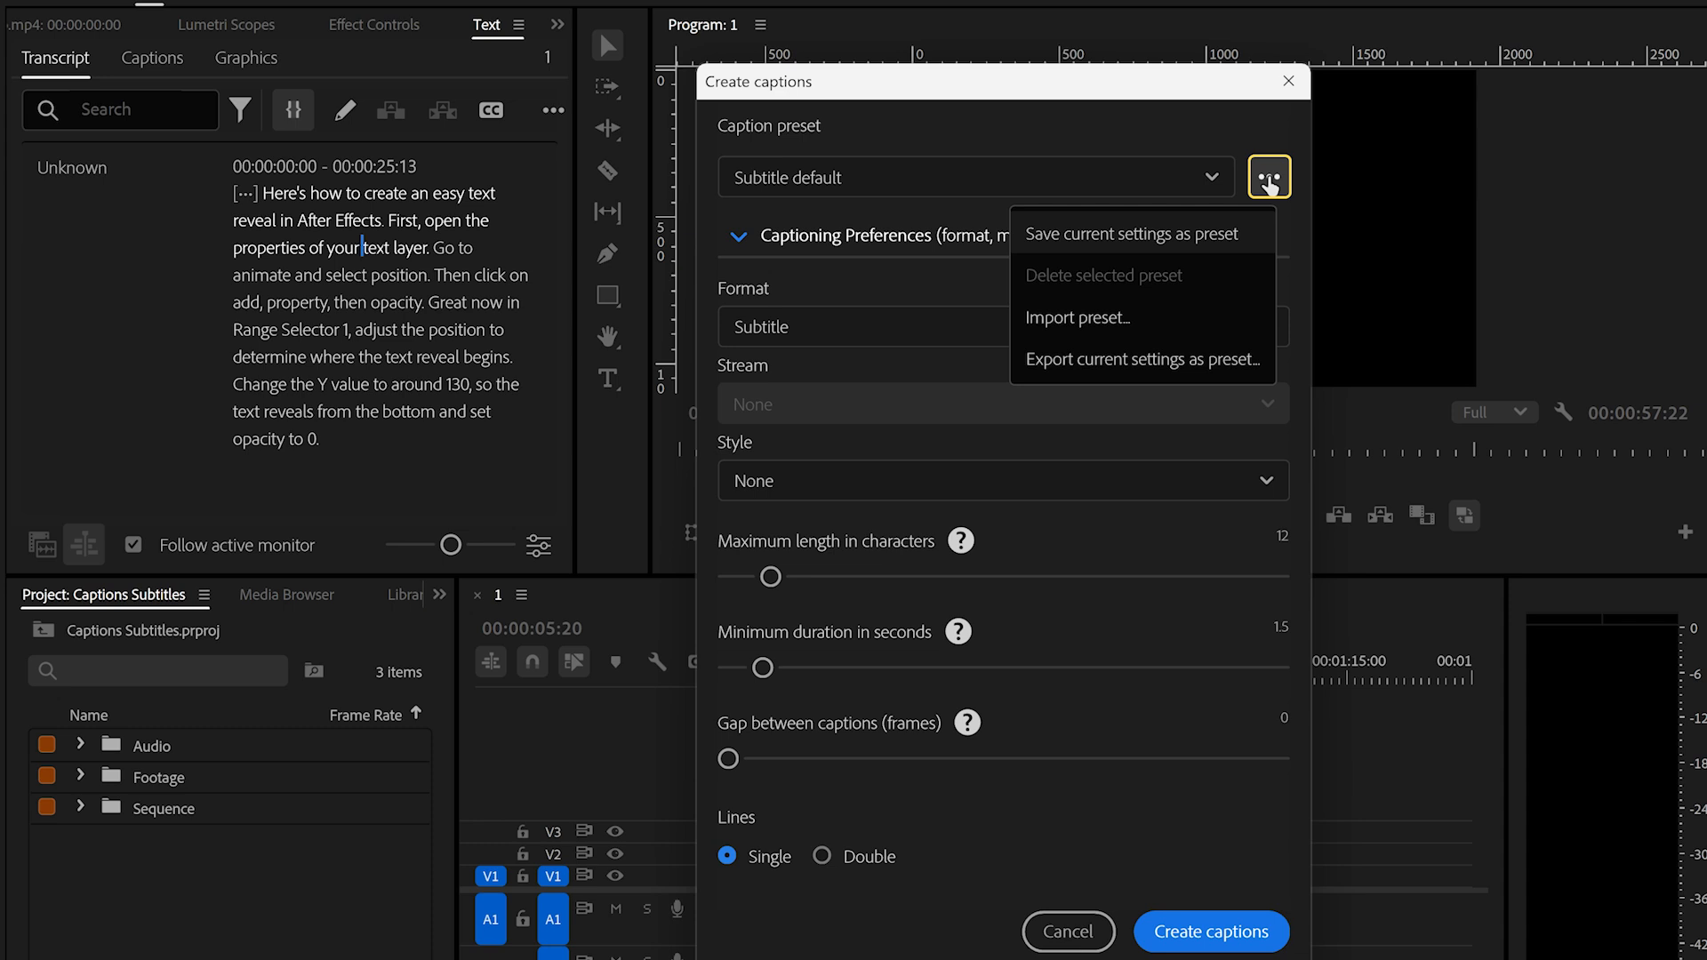
click(1216, 232)
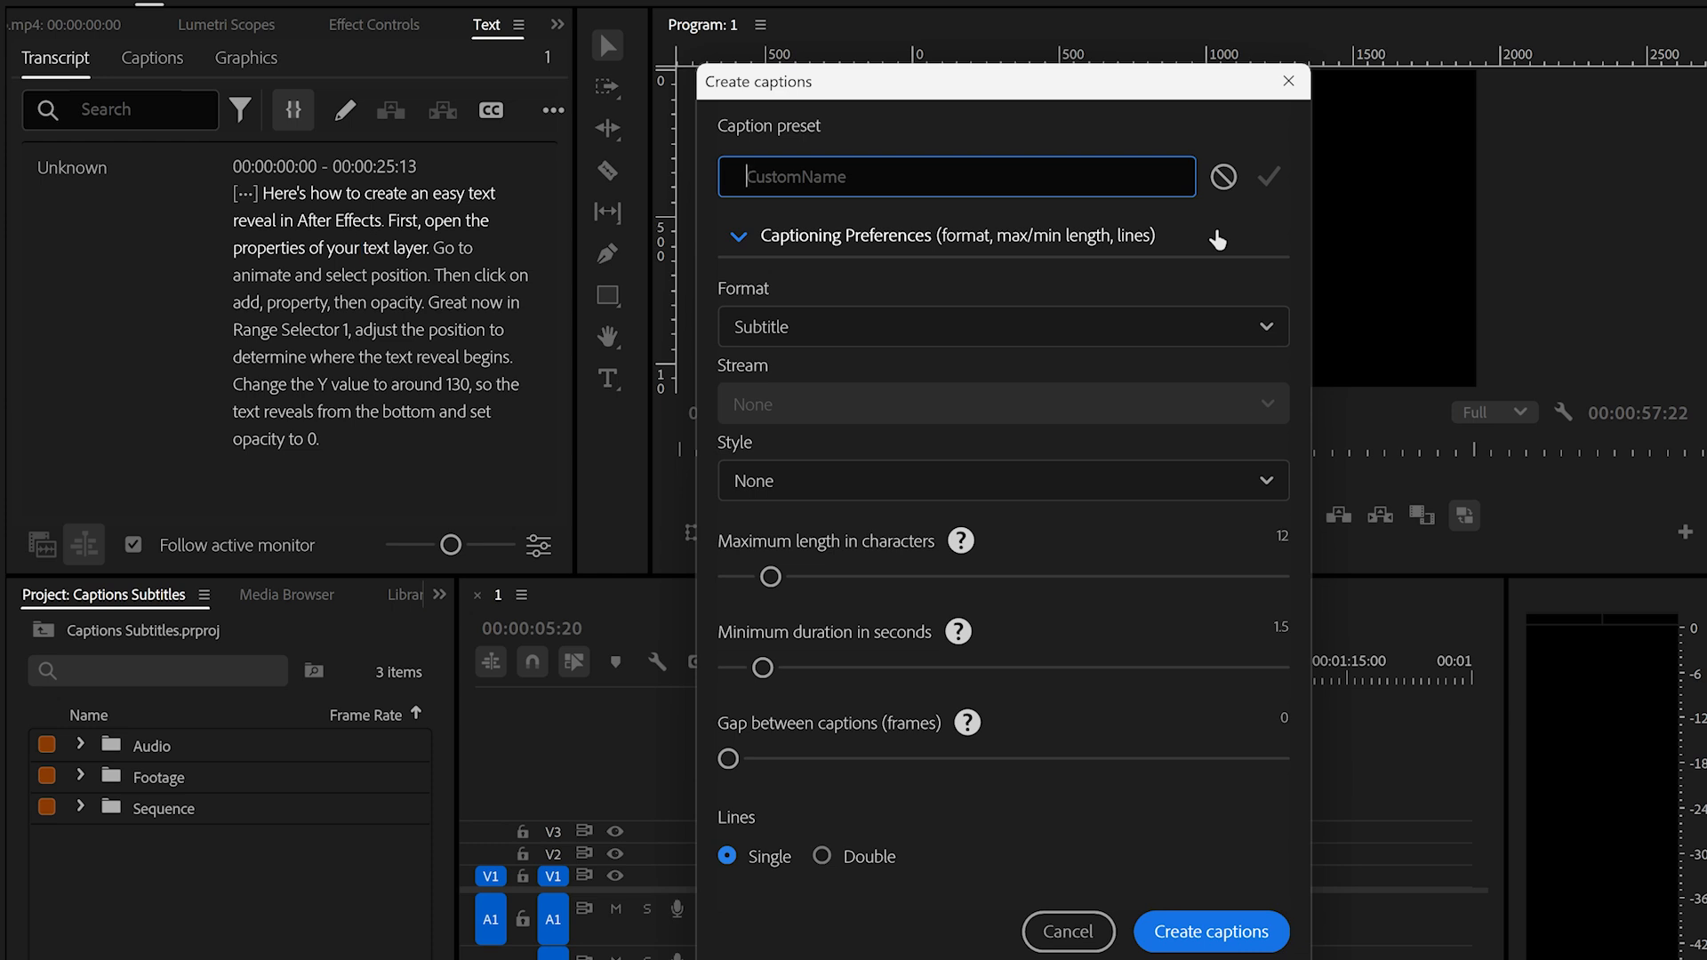
text(Motionade Short Captions)
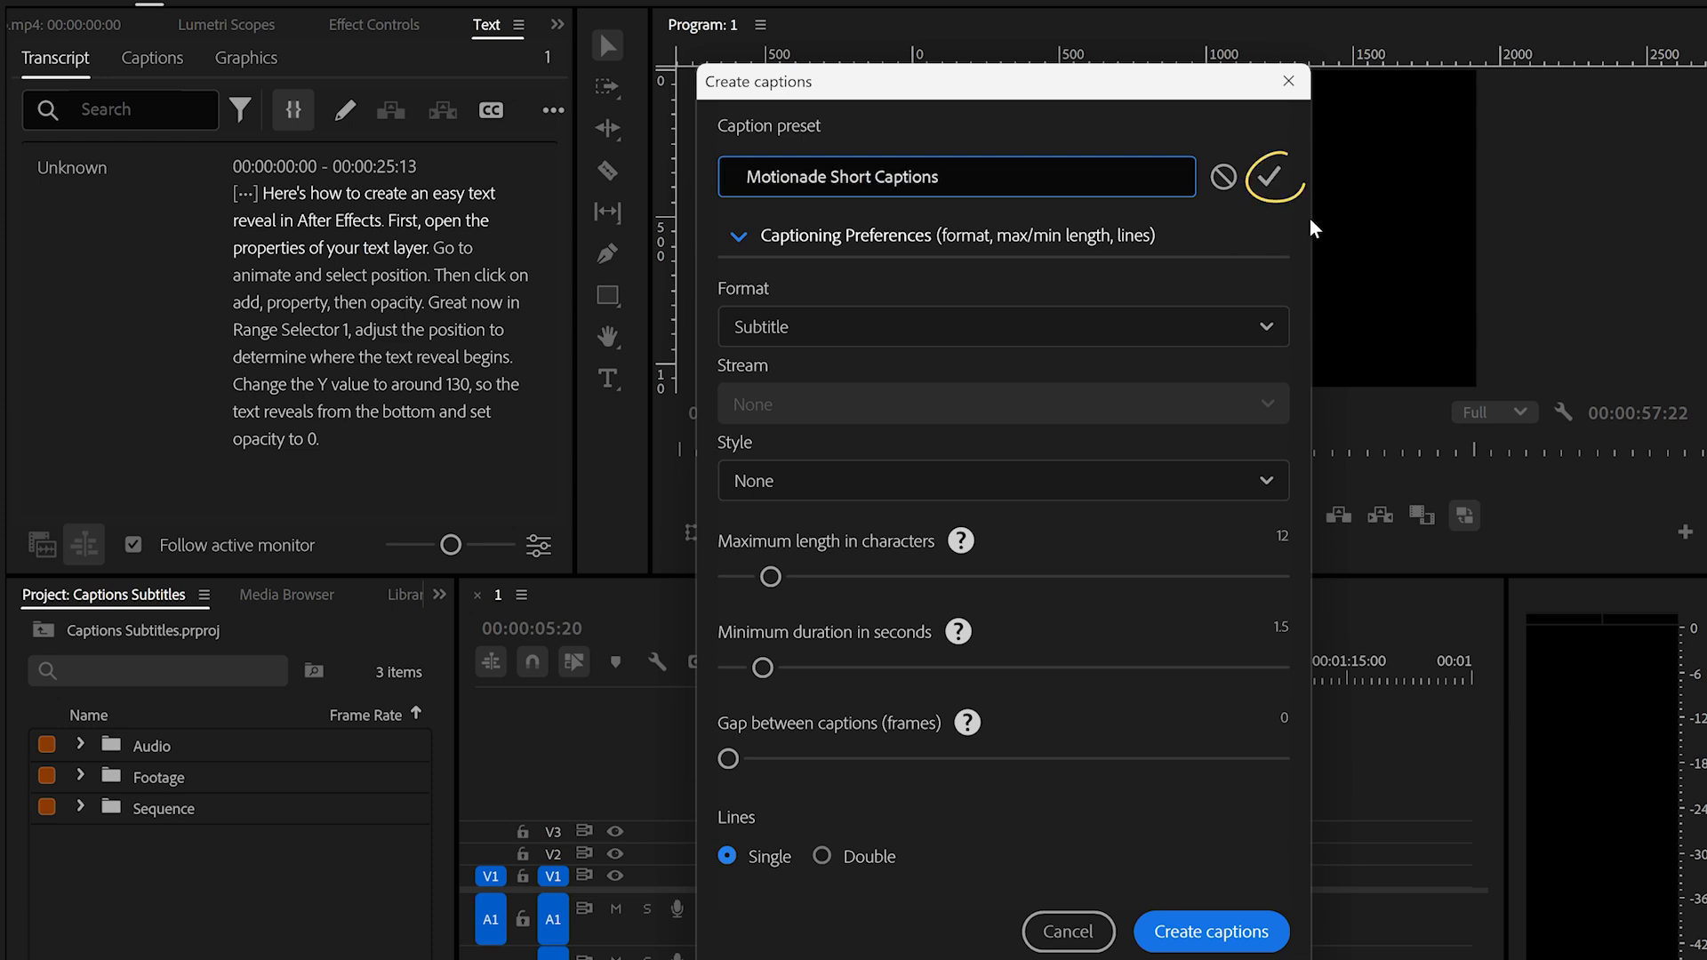
click(1269, 176)
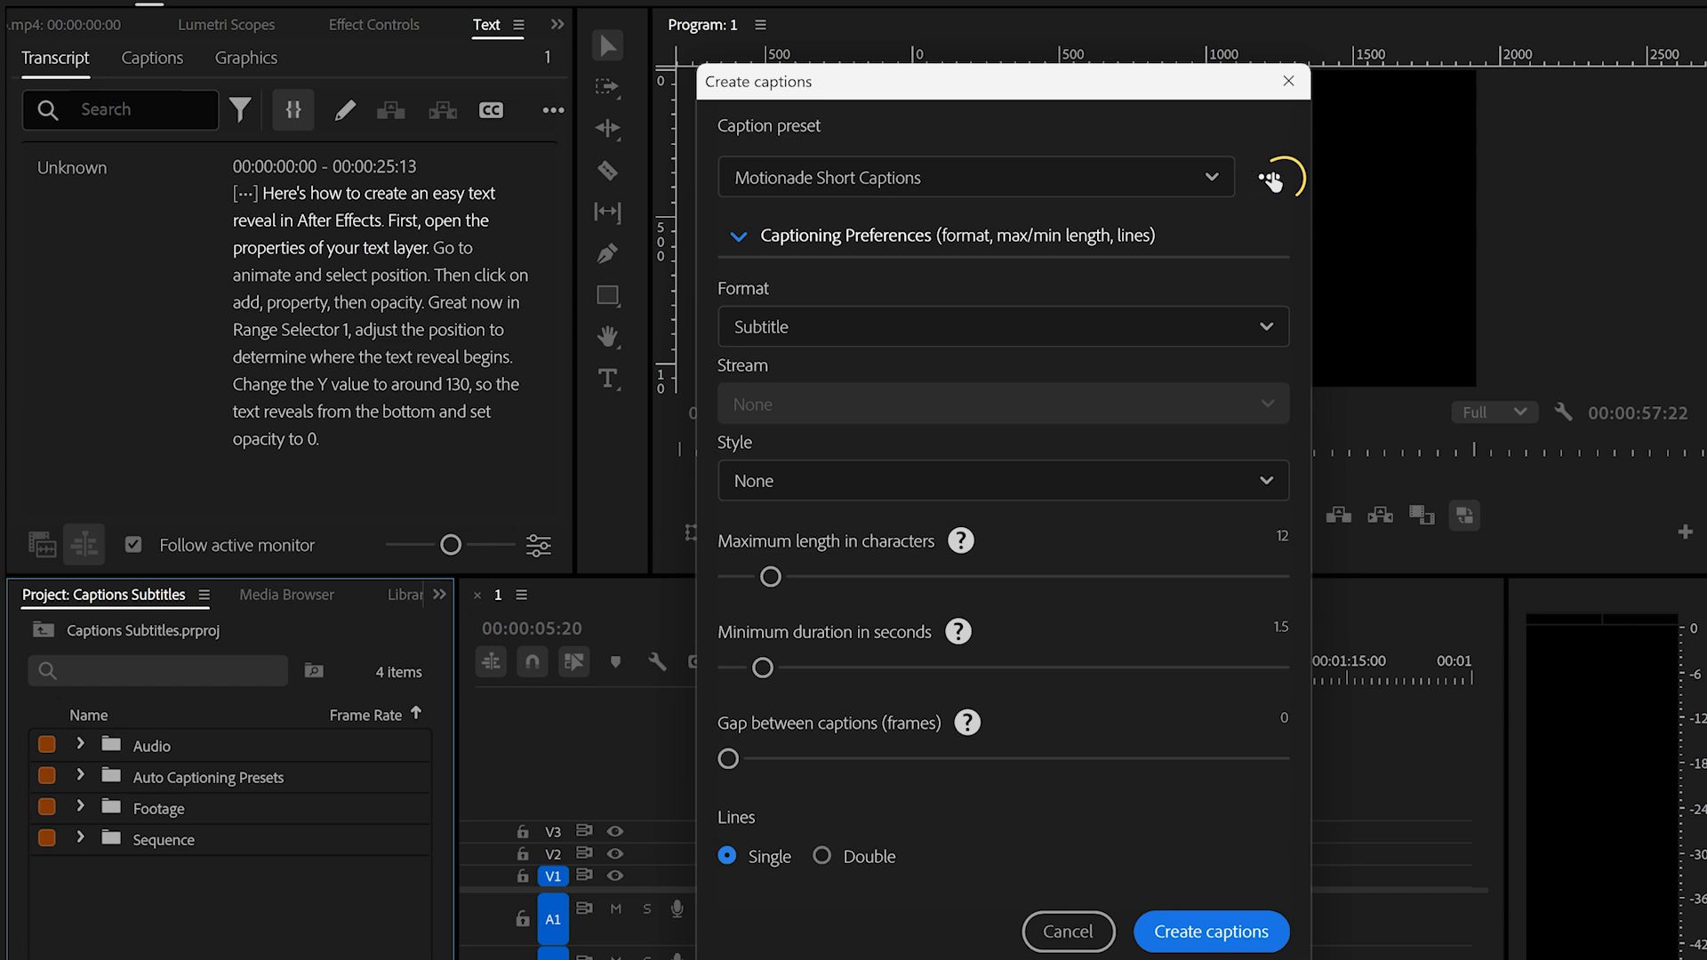
- Export the current caption settings as a preset file named Motionade Short Captions in the Captions Preset folder
click(1271, 179)
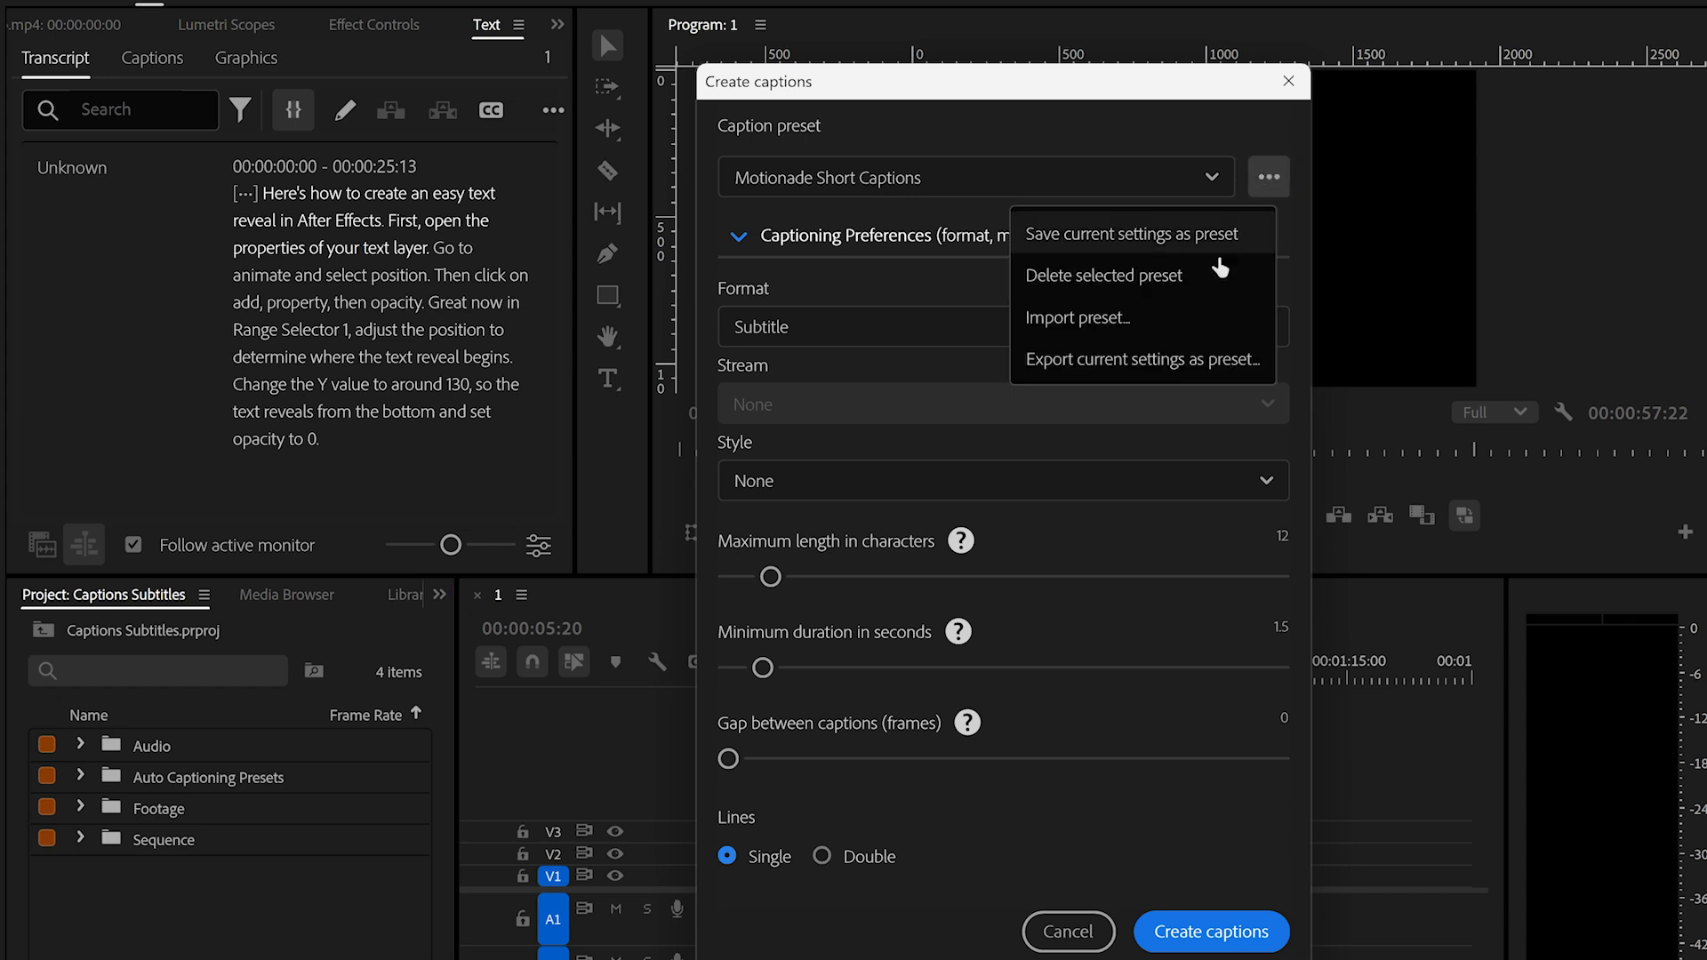
click(1185, 361)
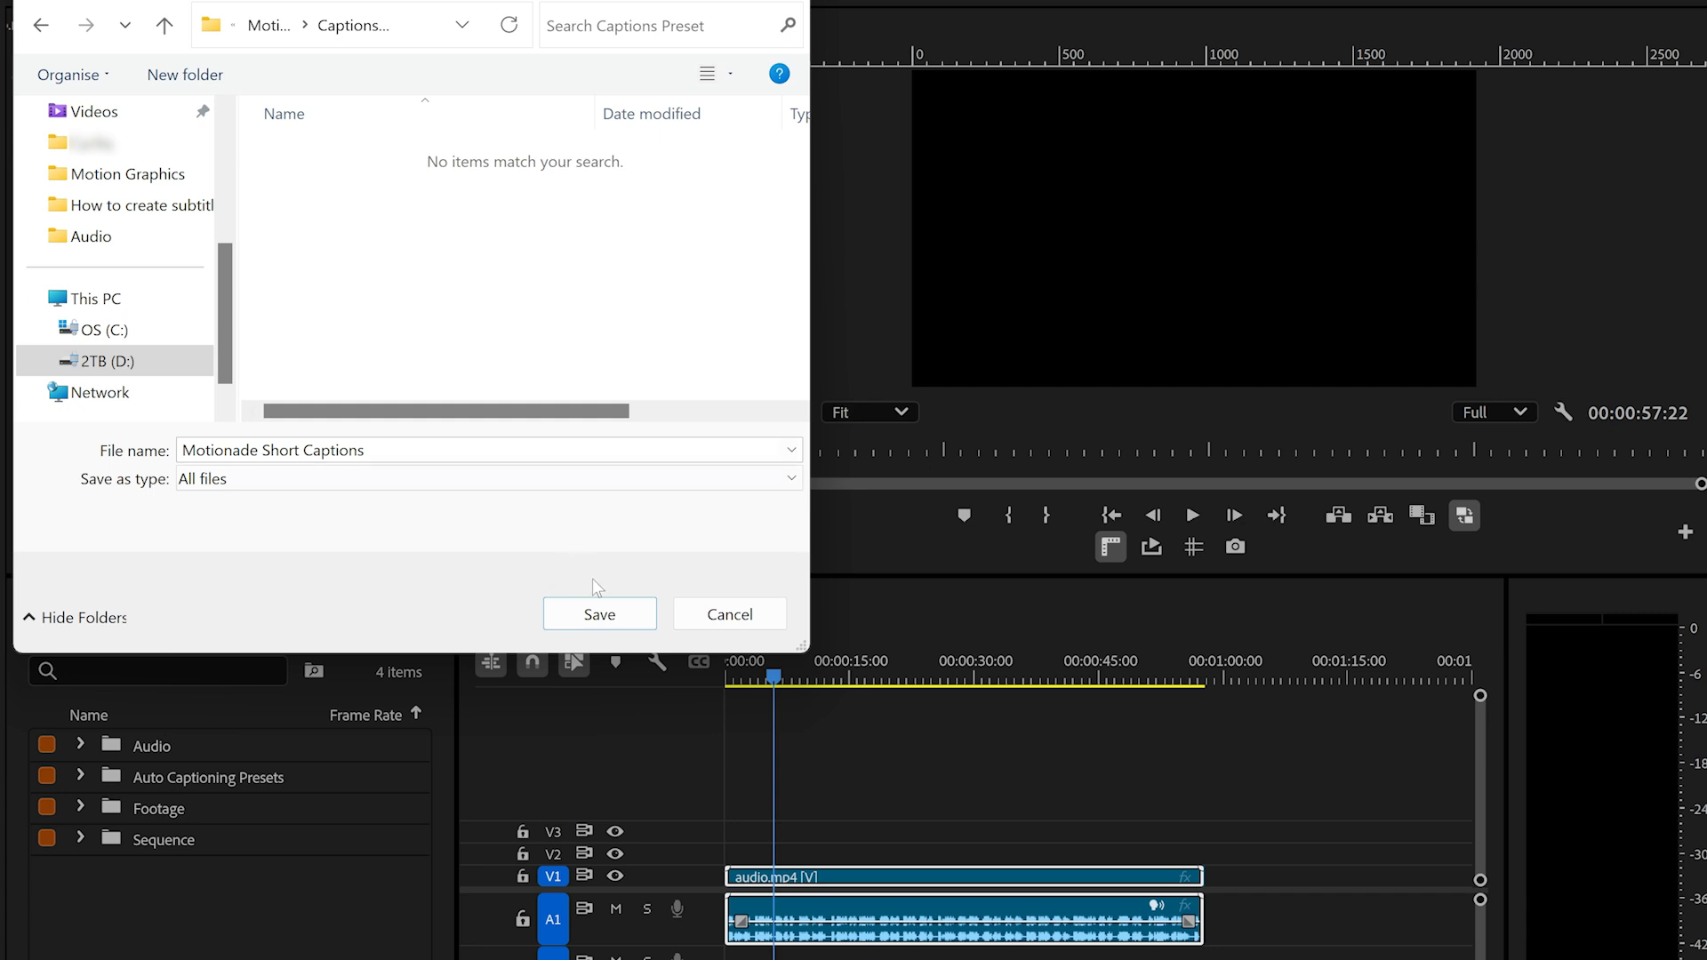
click(606, 614)
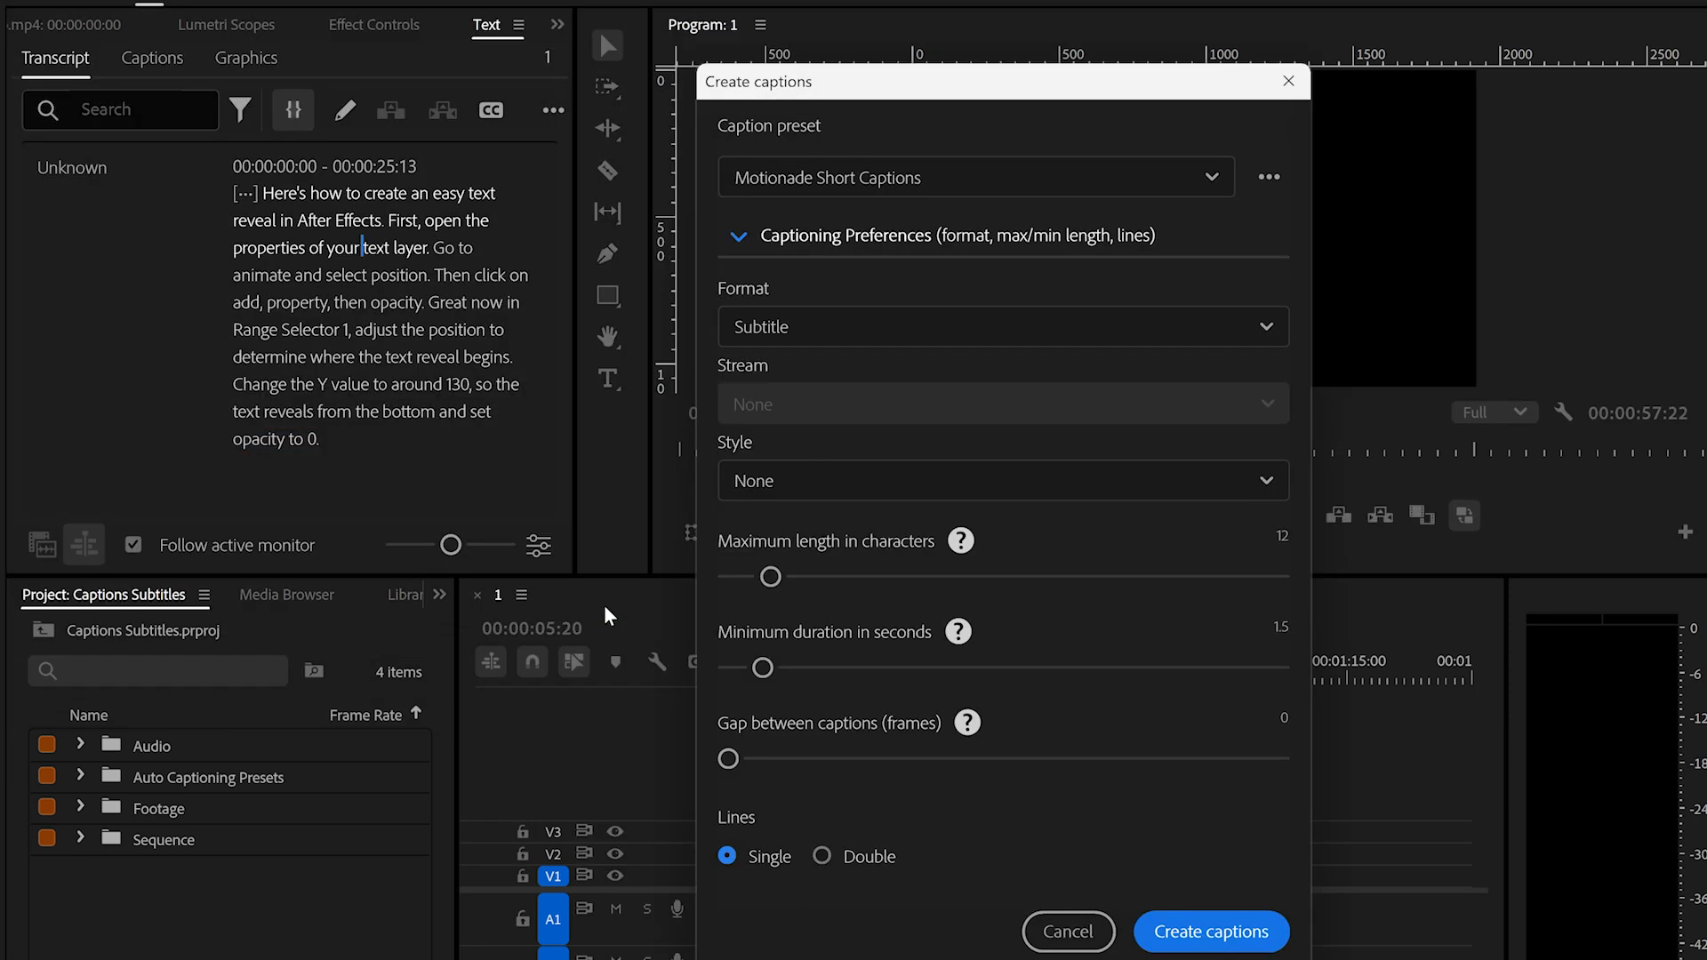
- Import the Motionade Short Captions preset file and create the captions with it
click(1270, 178)
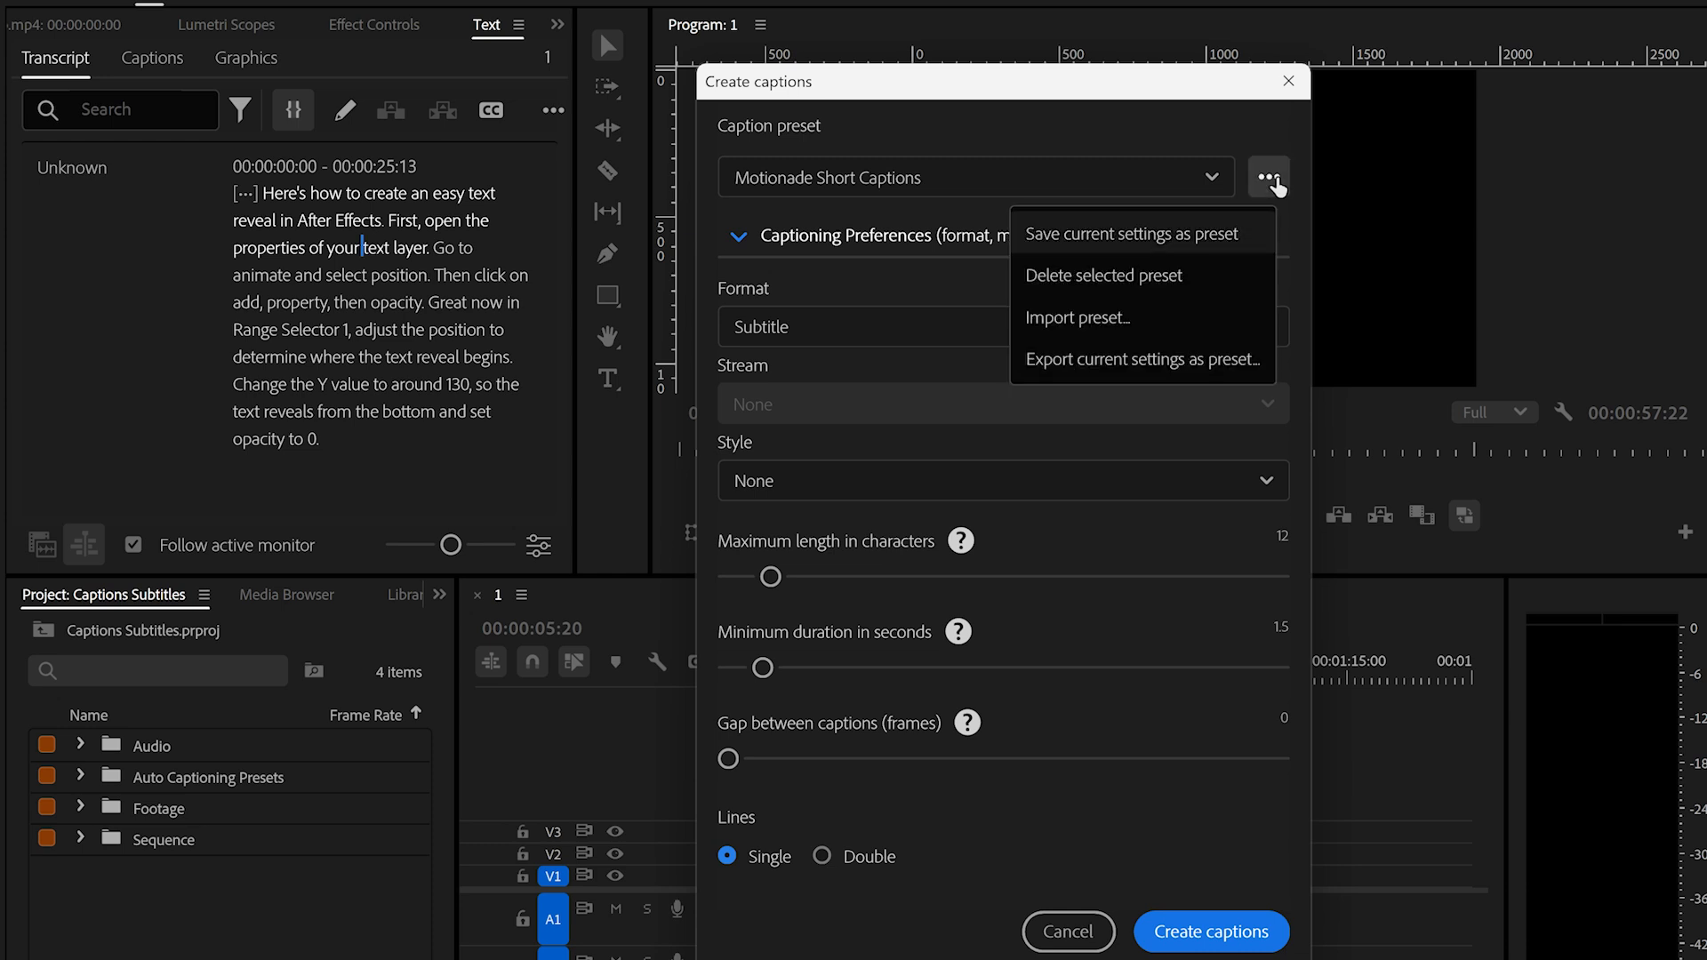
click(1165, 320)
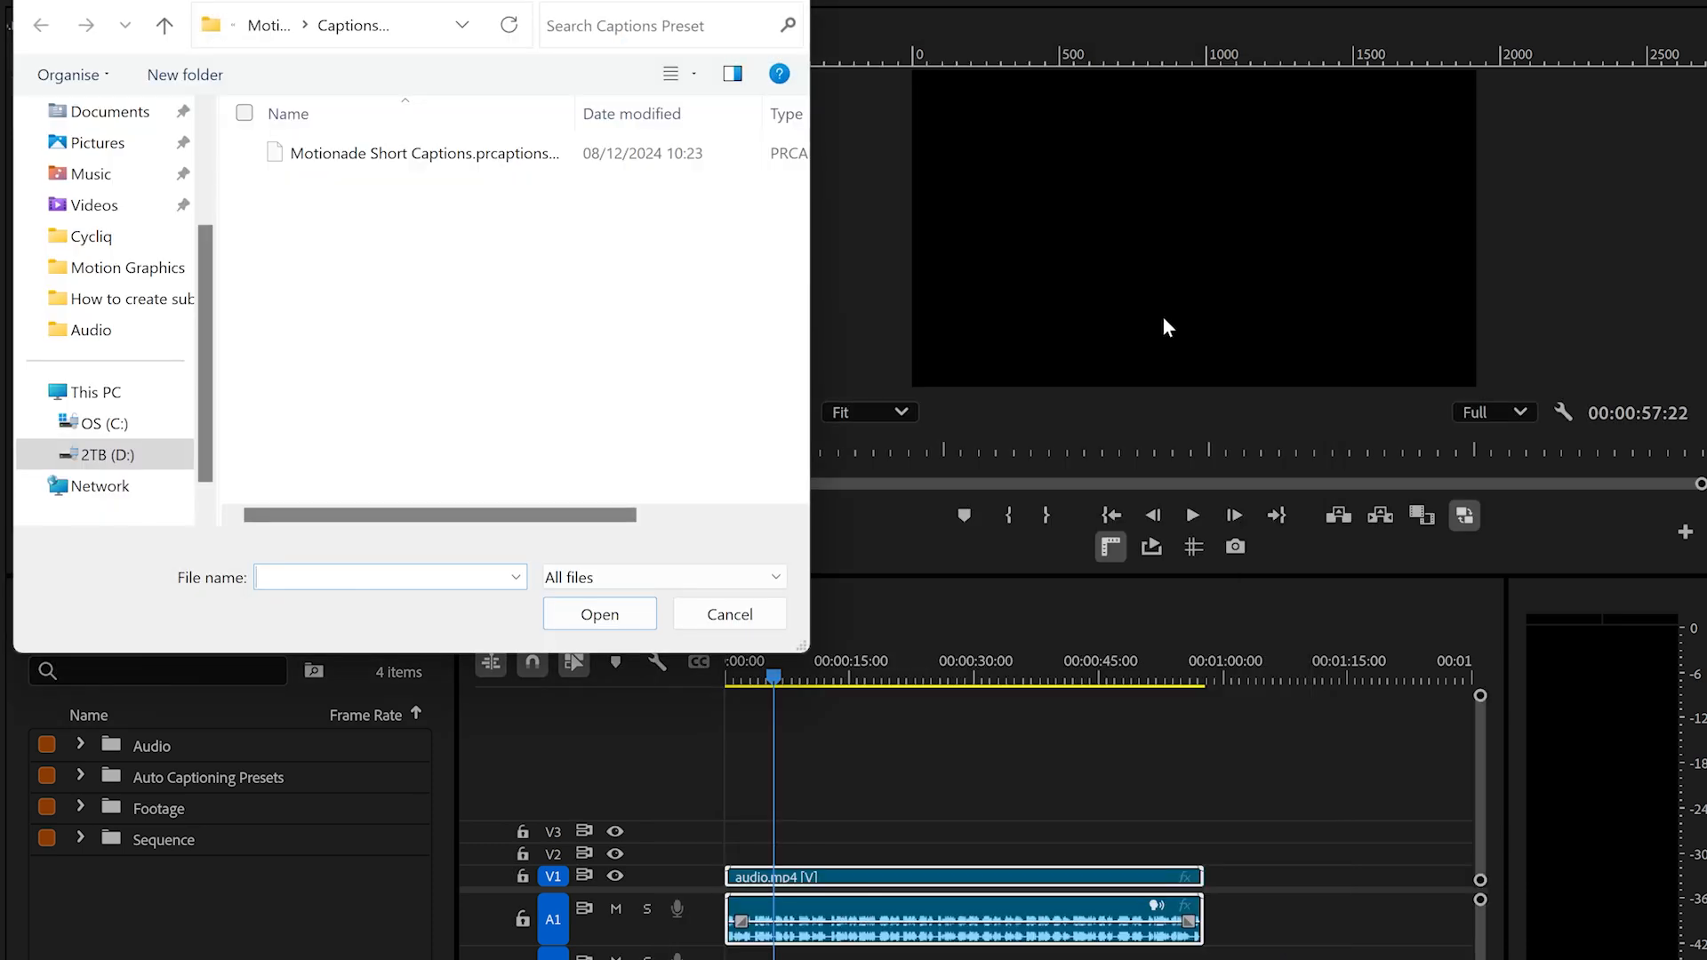
click(416, 154)
click(600, 613)
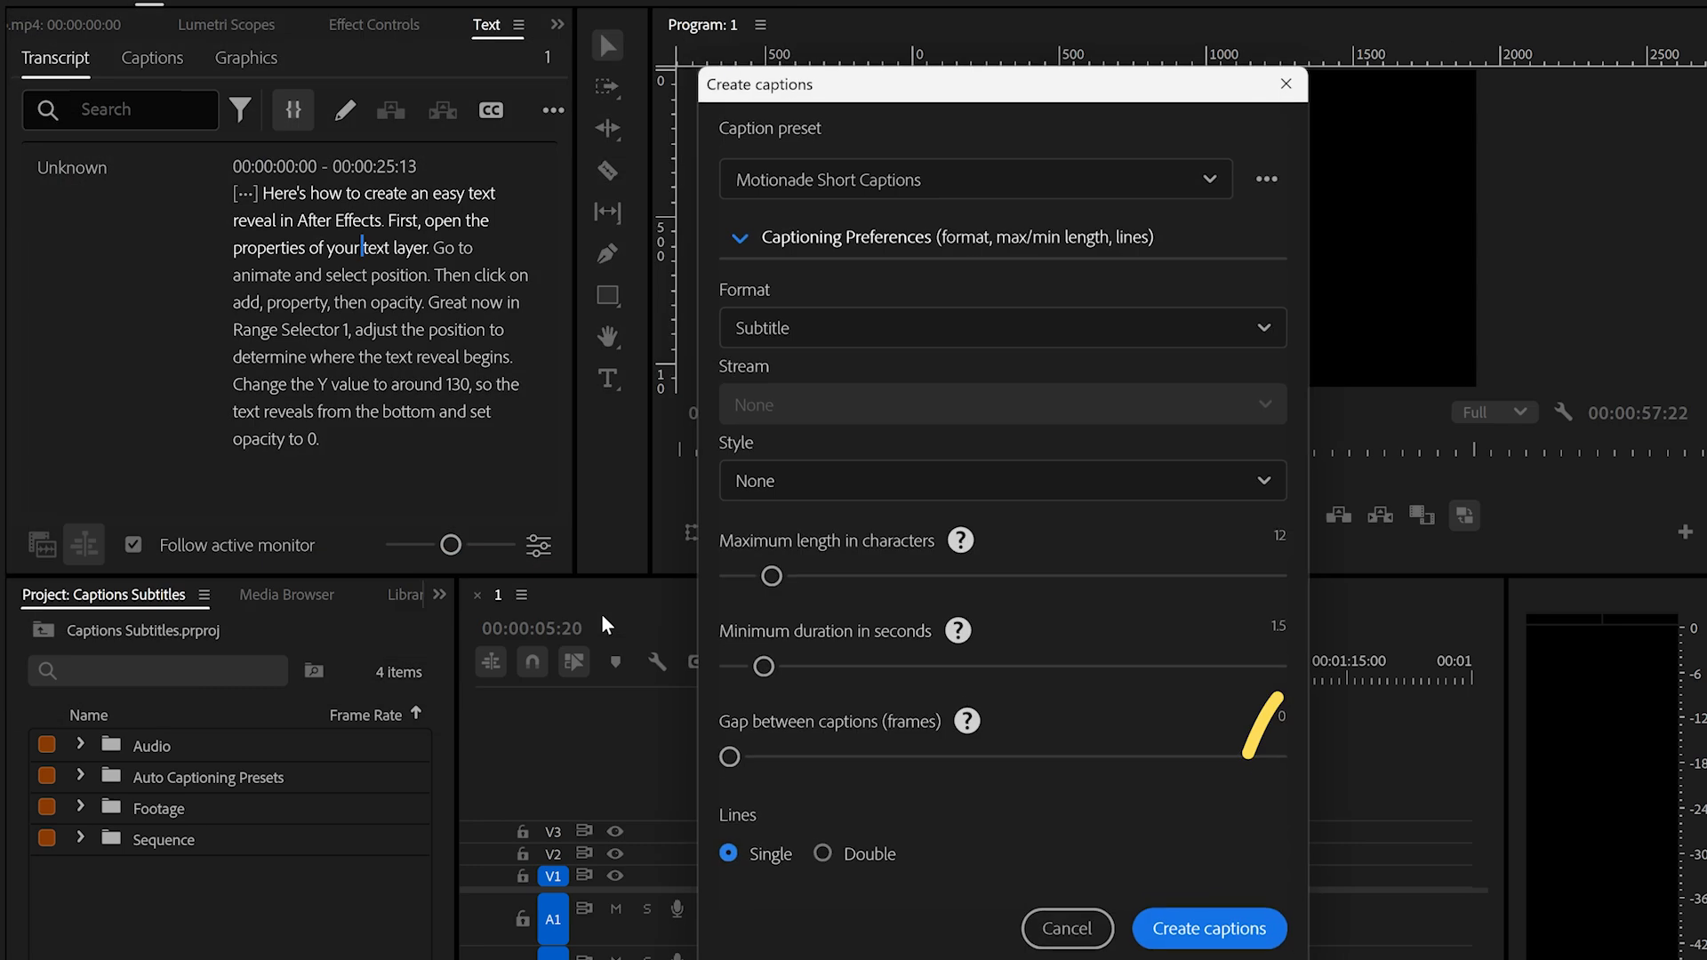
click(1211, 931)
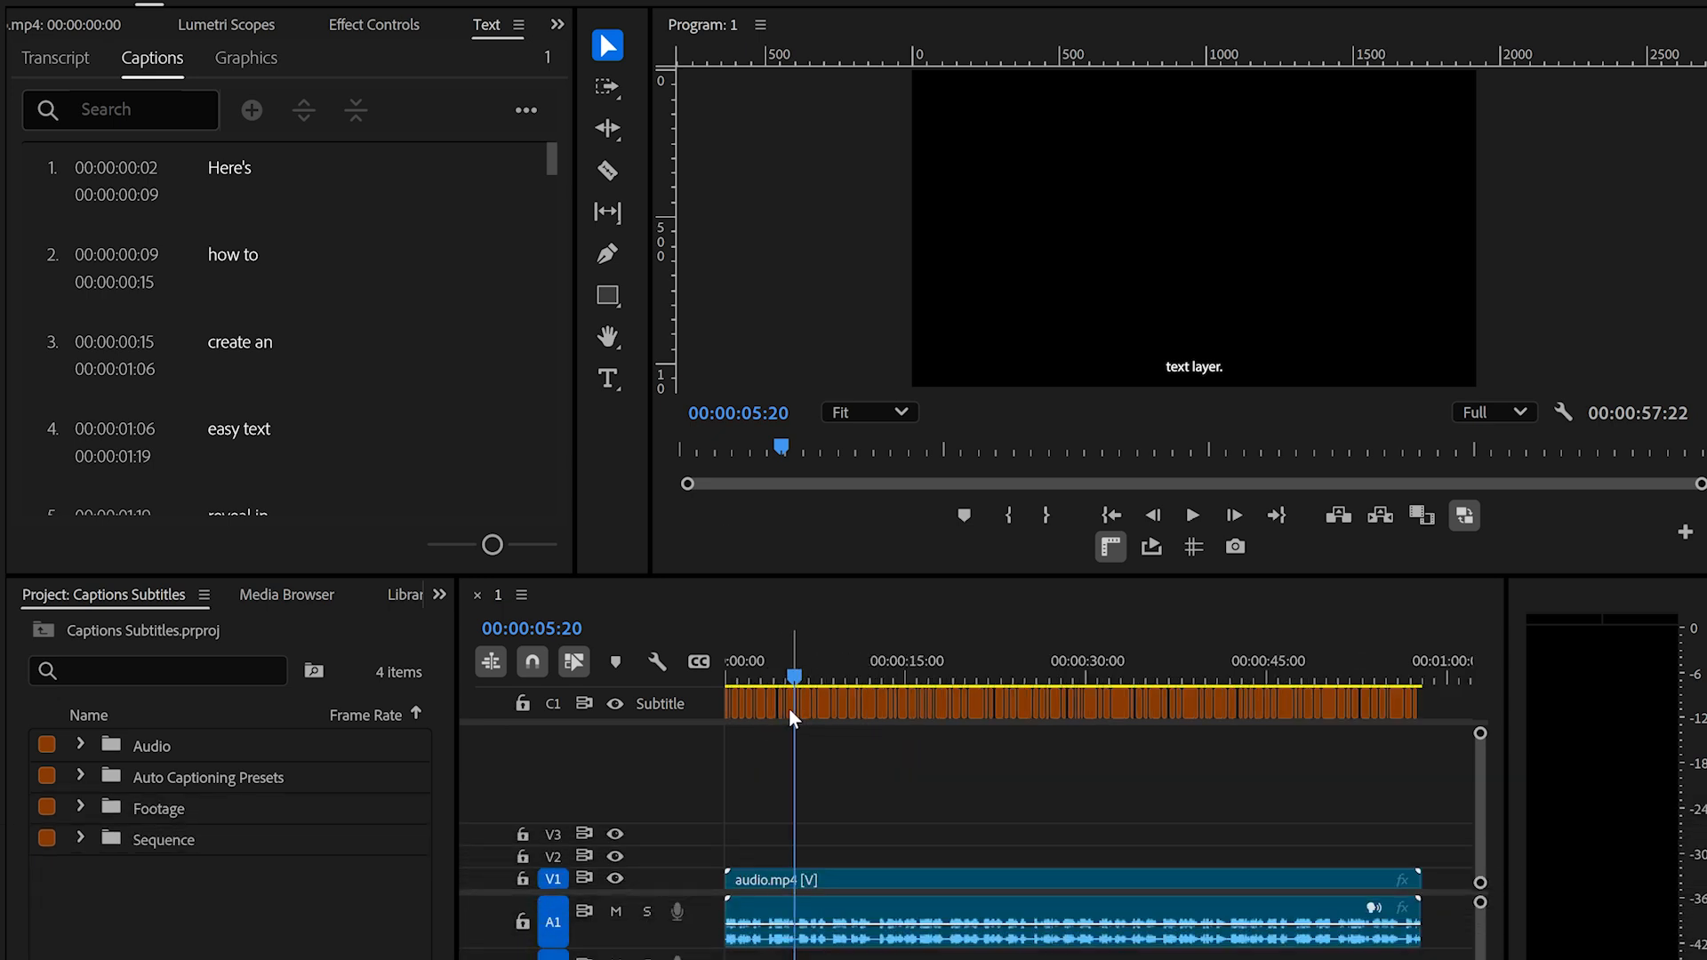
- Select all caption clips on the Subtitle track and set their font to Bebas Neue Bold
double_click(788, 709)
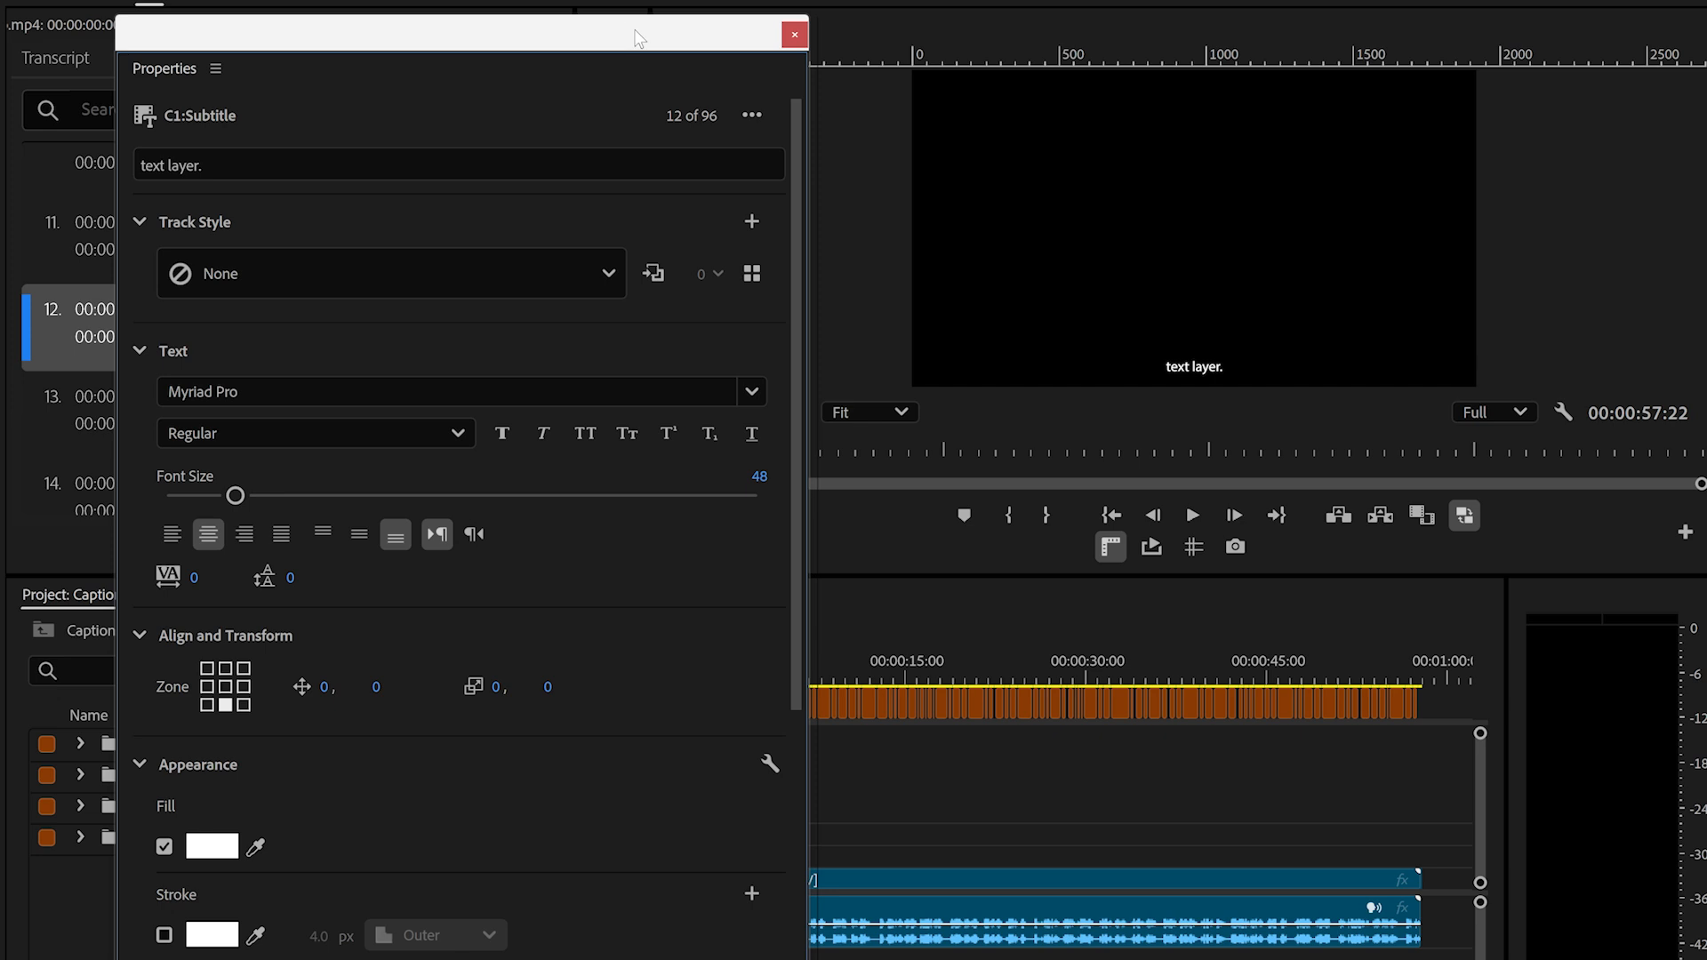
drag(639, 38, 490, 37)
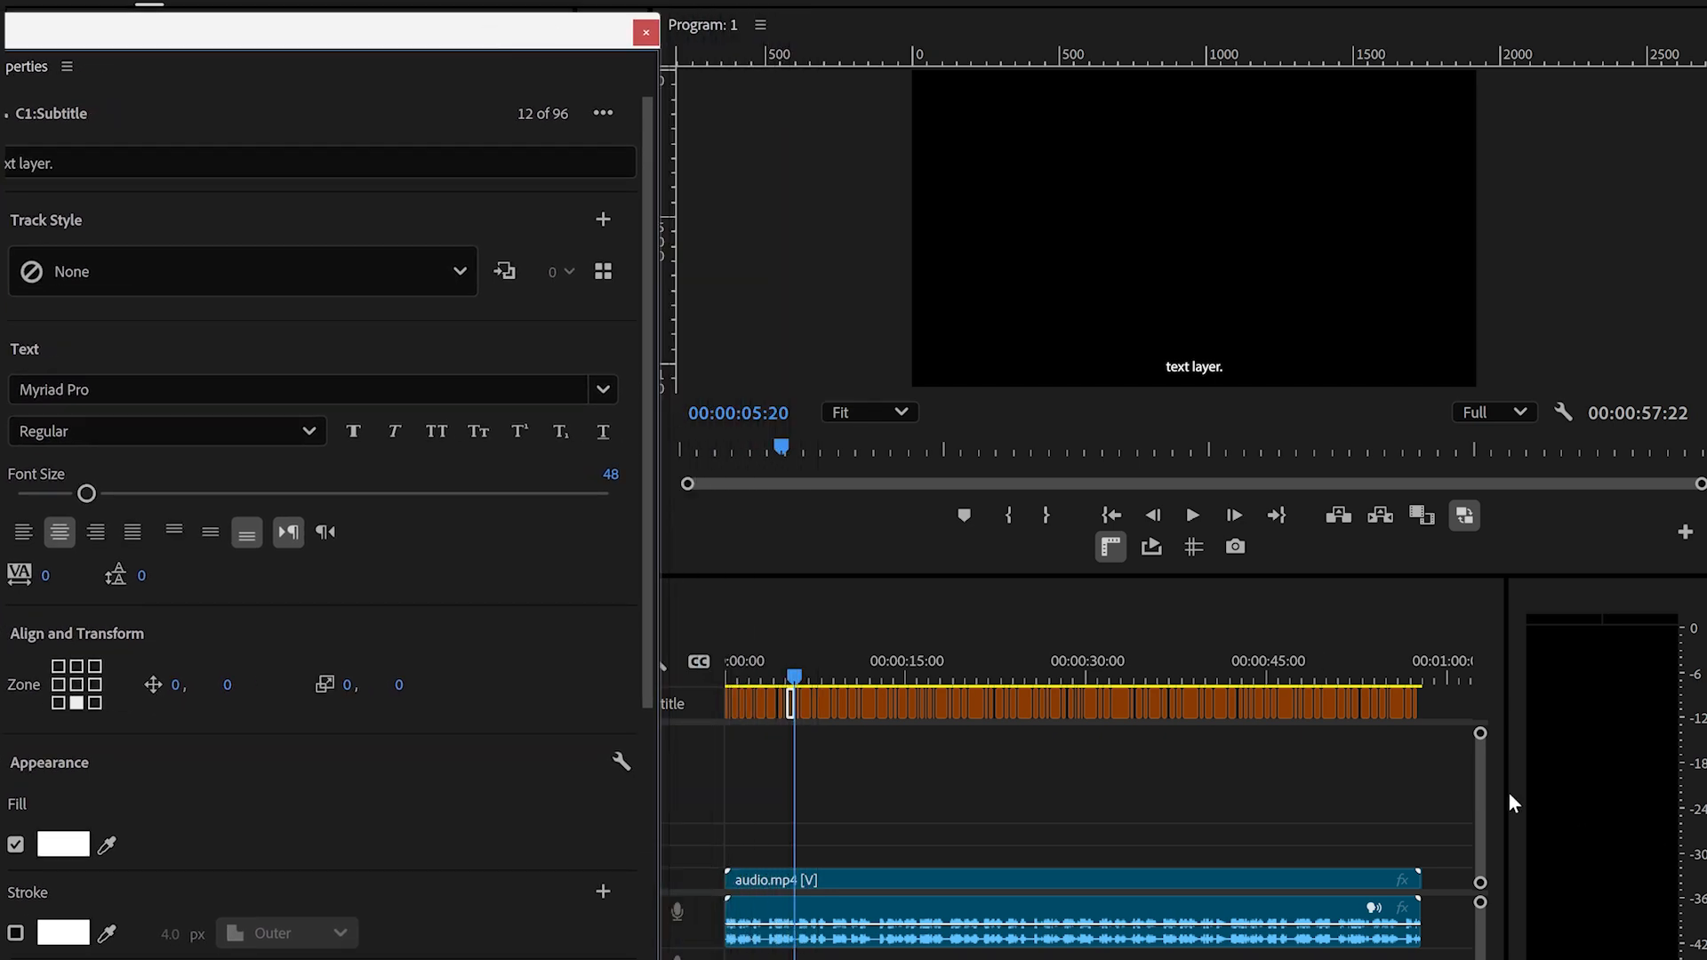
drag(1449, 717, 724, 633)
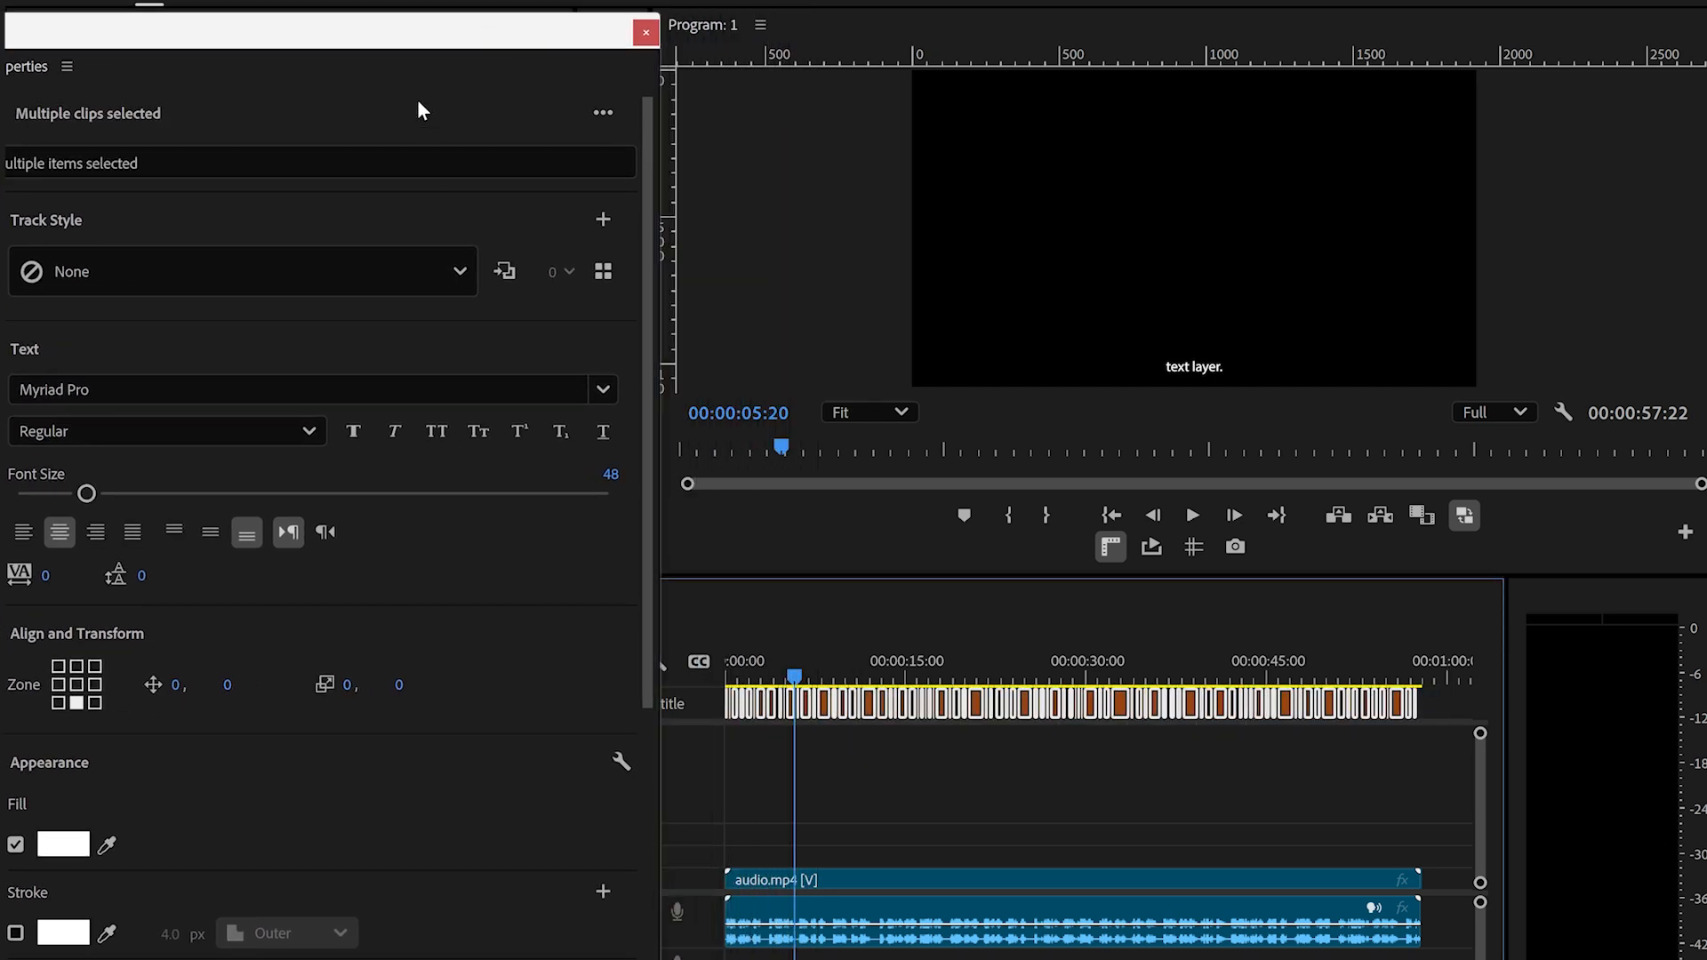
drag(445, 38, 554, 35)
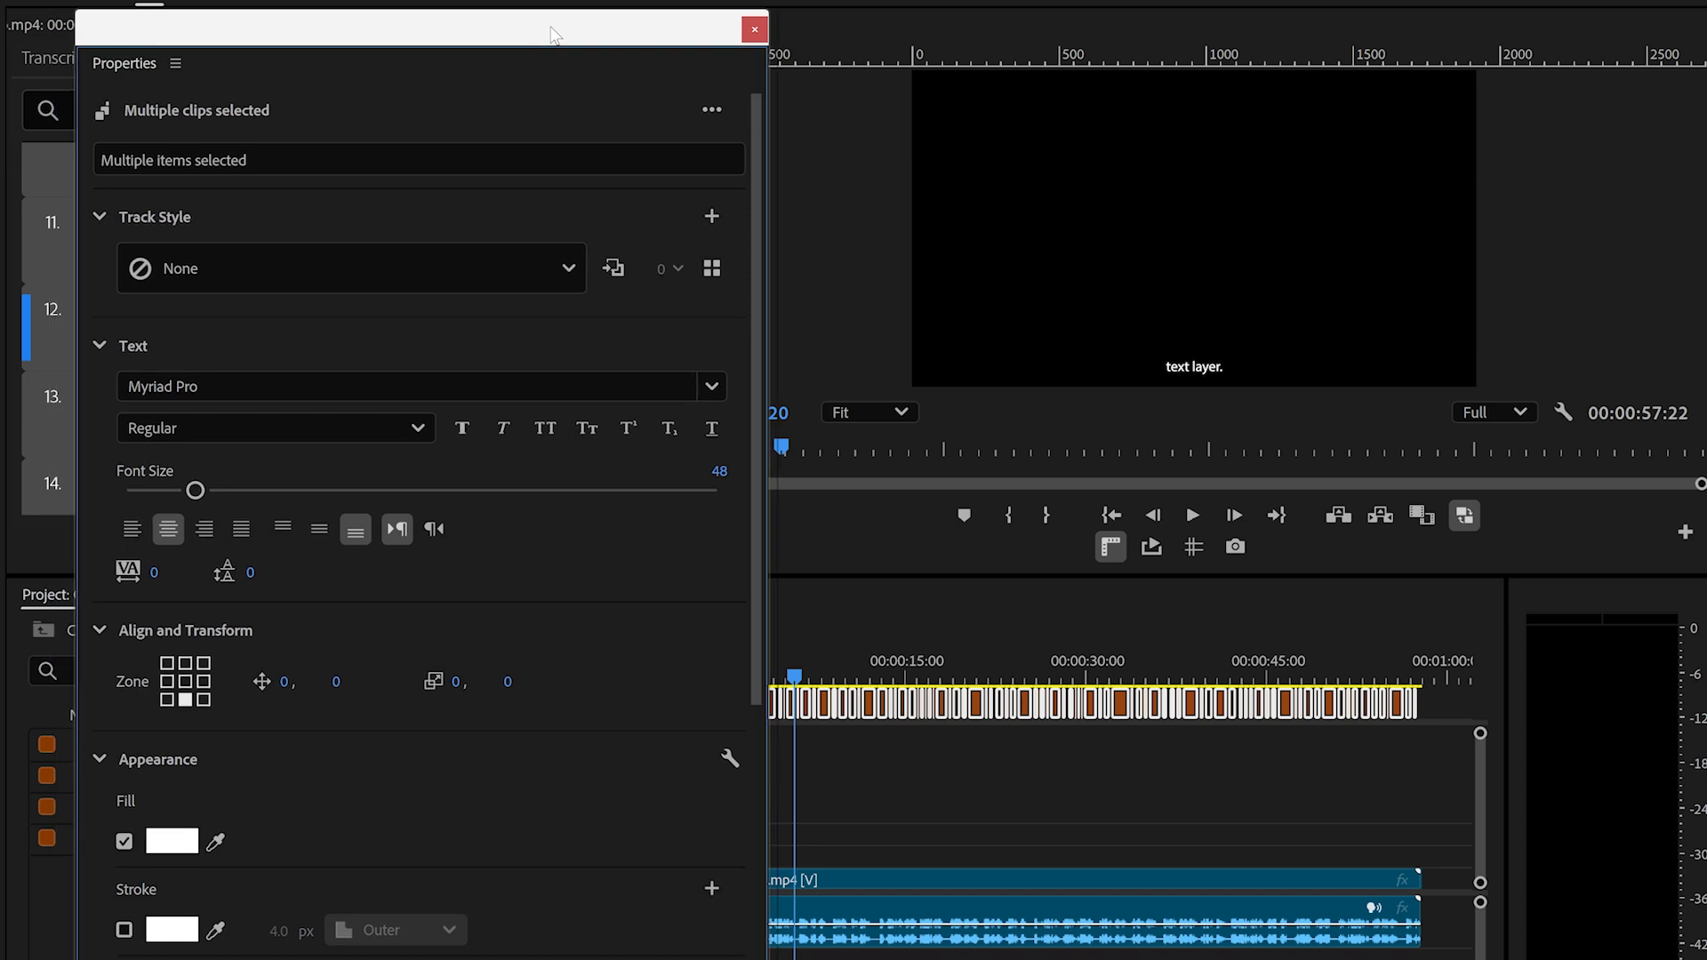
drag(758, 126, 746, 297)
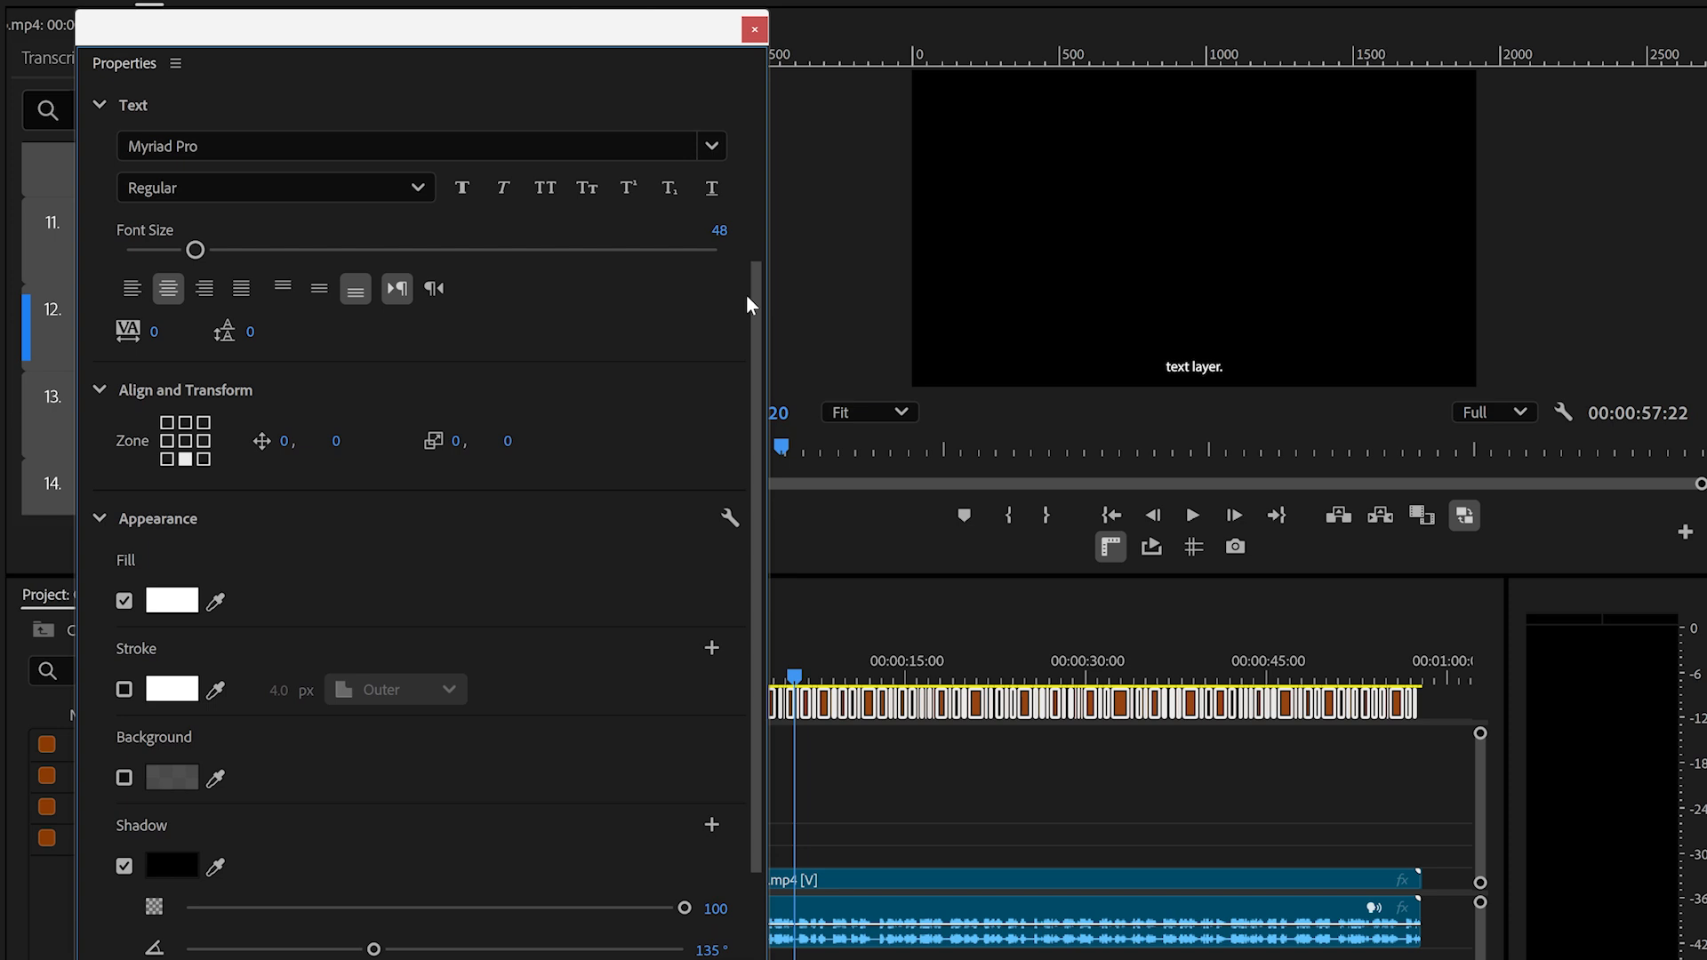
click(442, 146)
key(BackSpace)
text(beb)
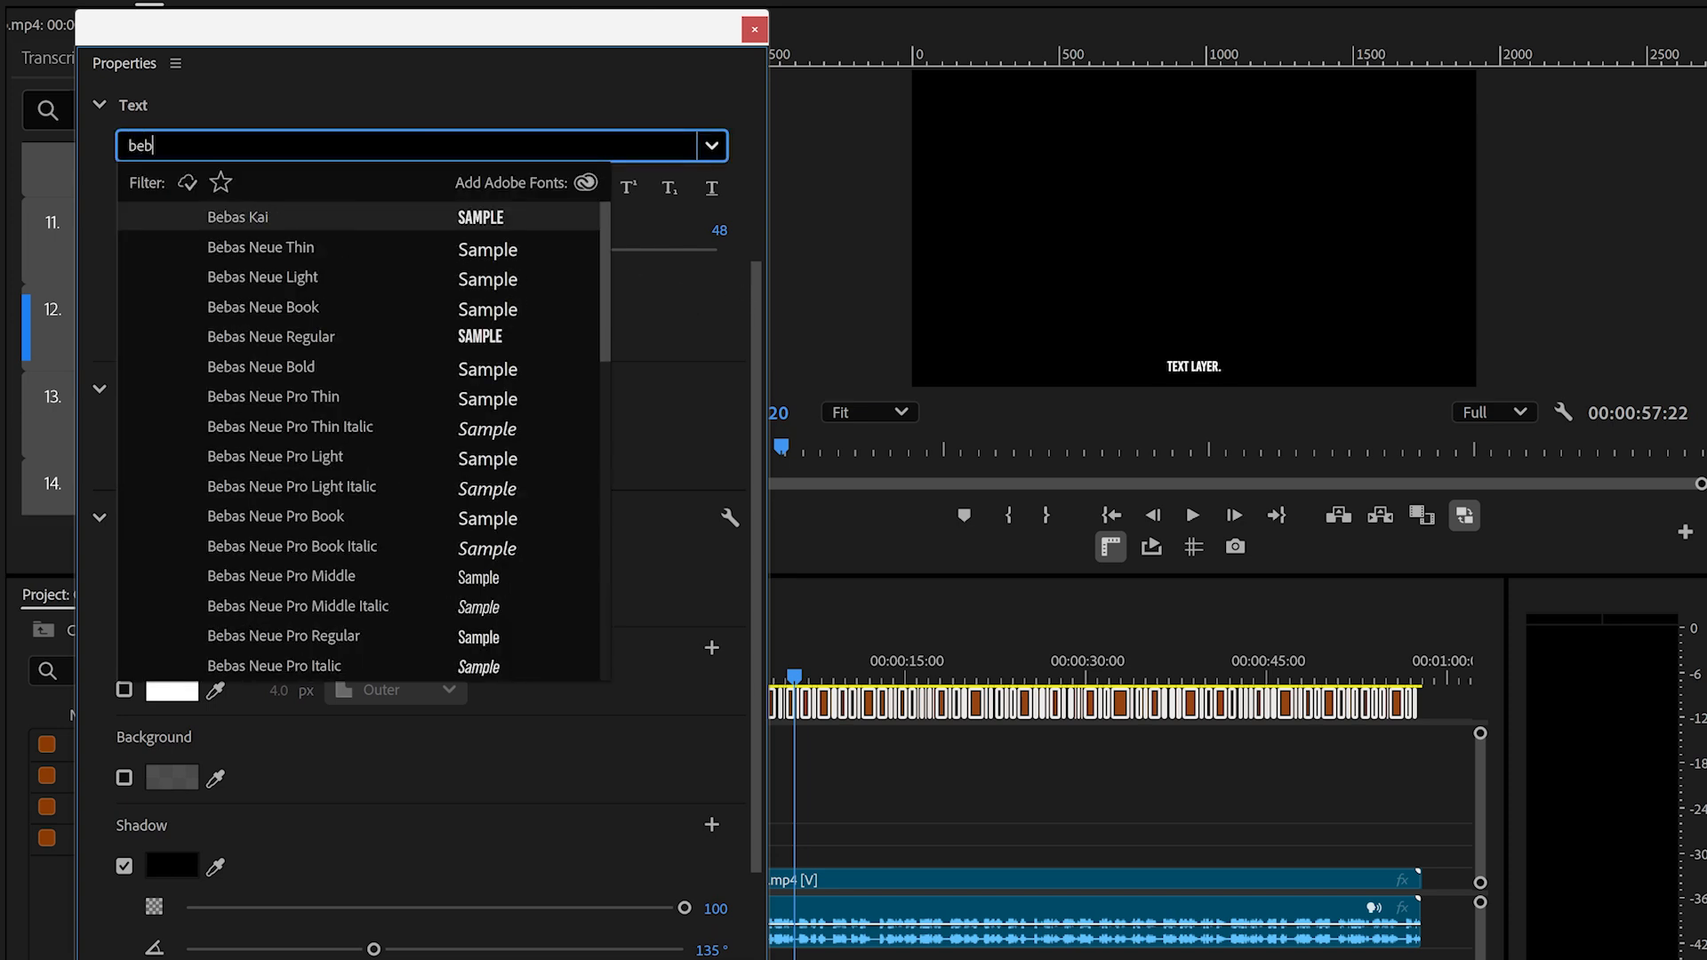
click(343, 366)
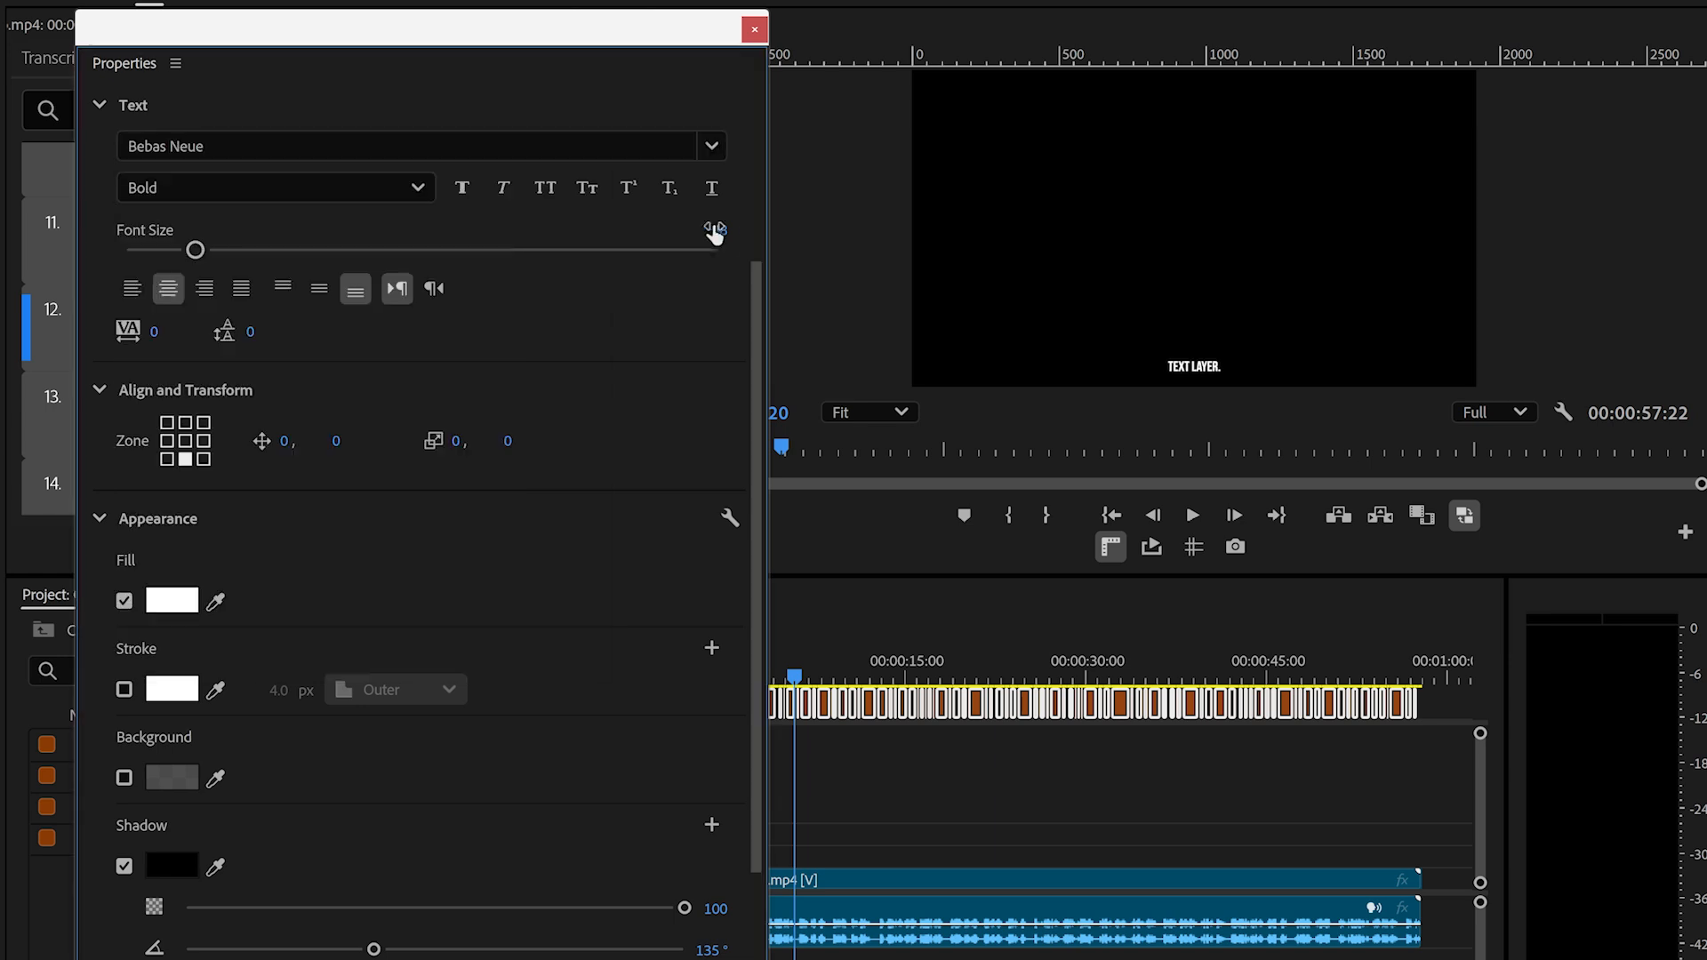
- Set the selected captions' font size to 127 and place them in the centre zone of the frame
click(703, 222)
text(127)
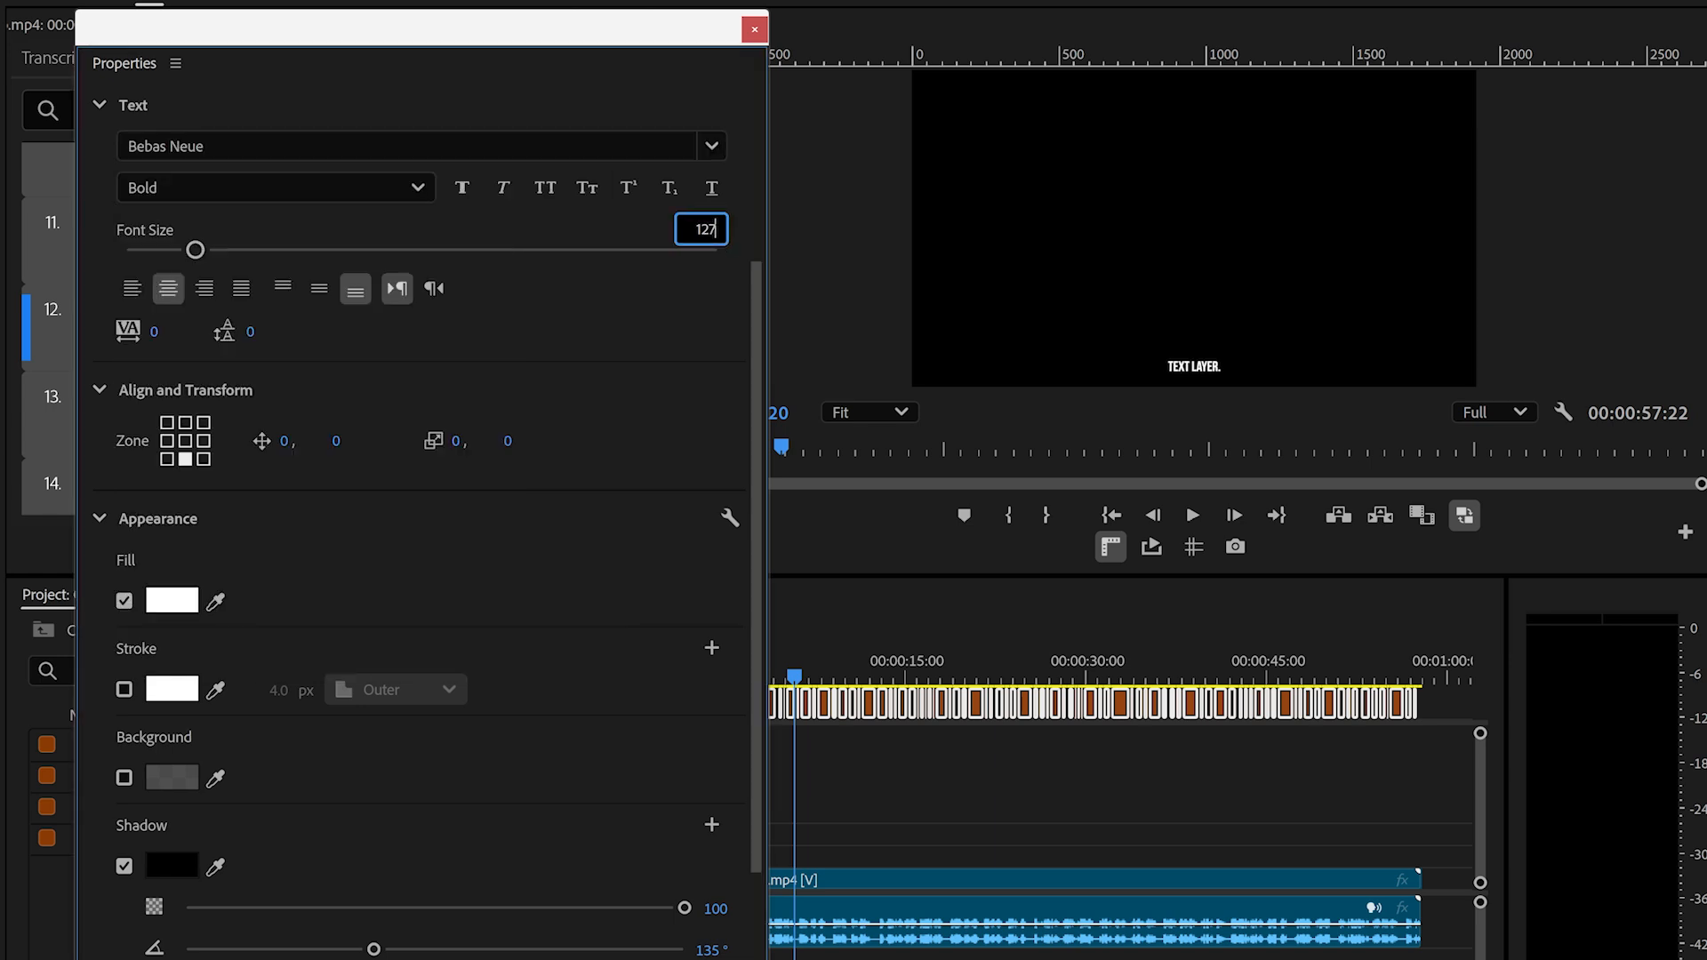
key(Return)
click(185, 441)
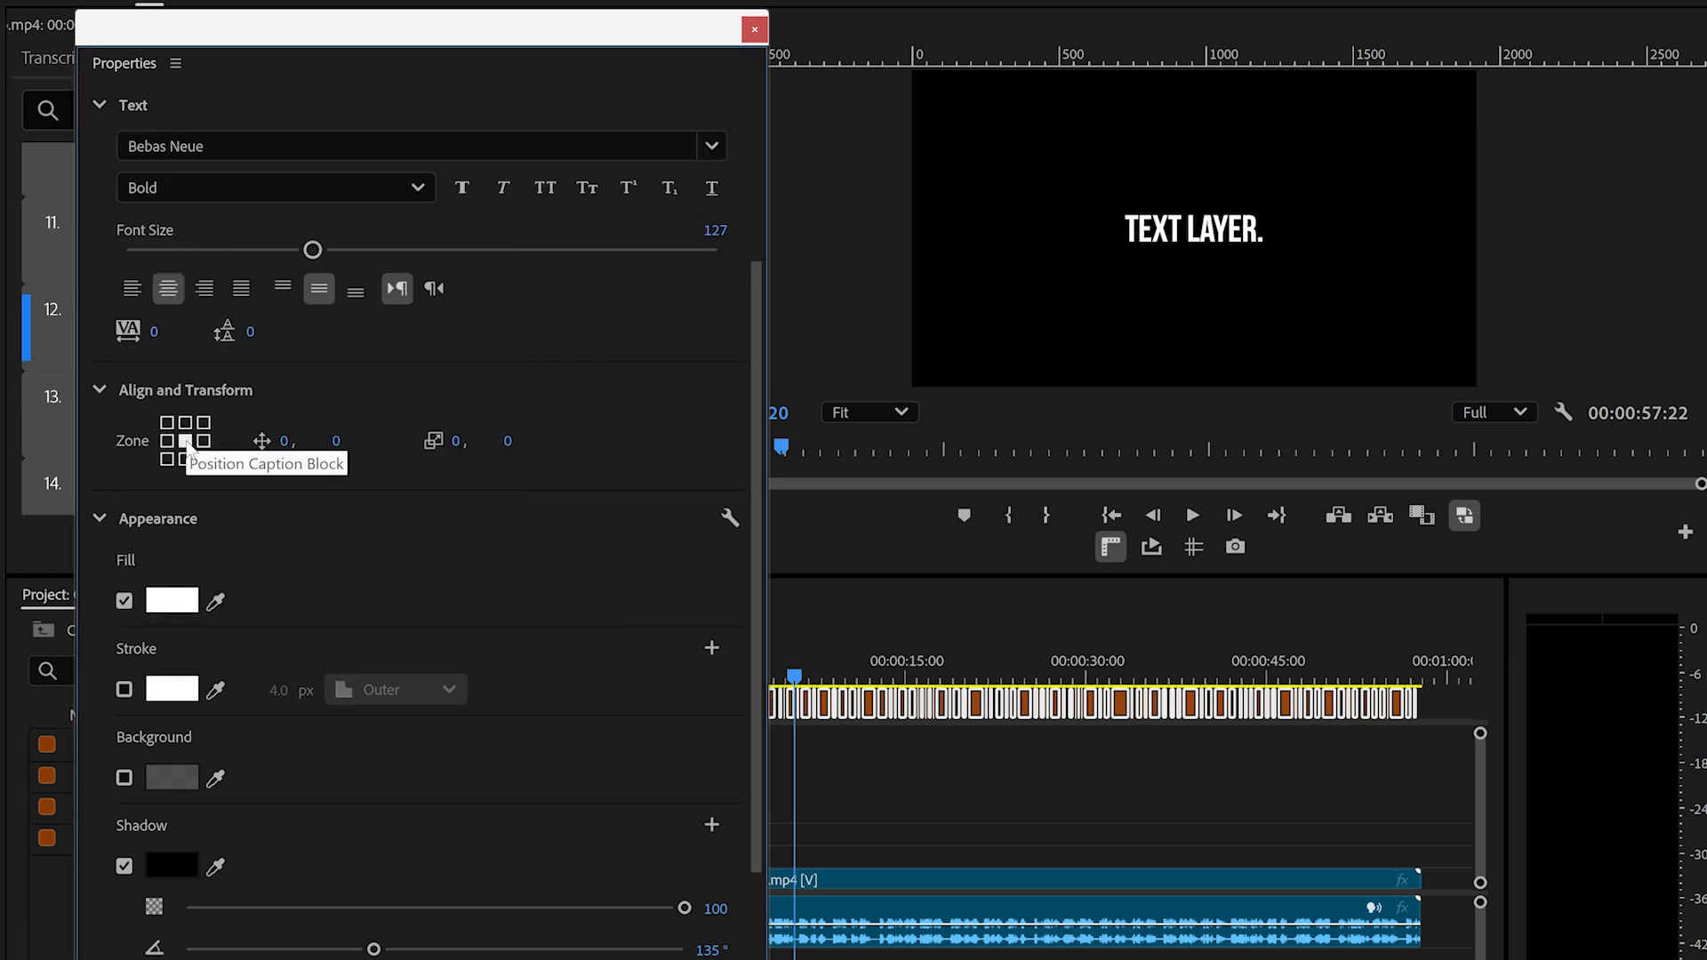
- Enable a background behind the selected captions' text and set the background size to 26.1
scroll(124, 868, up, 1)
click(123, 843)
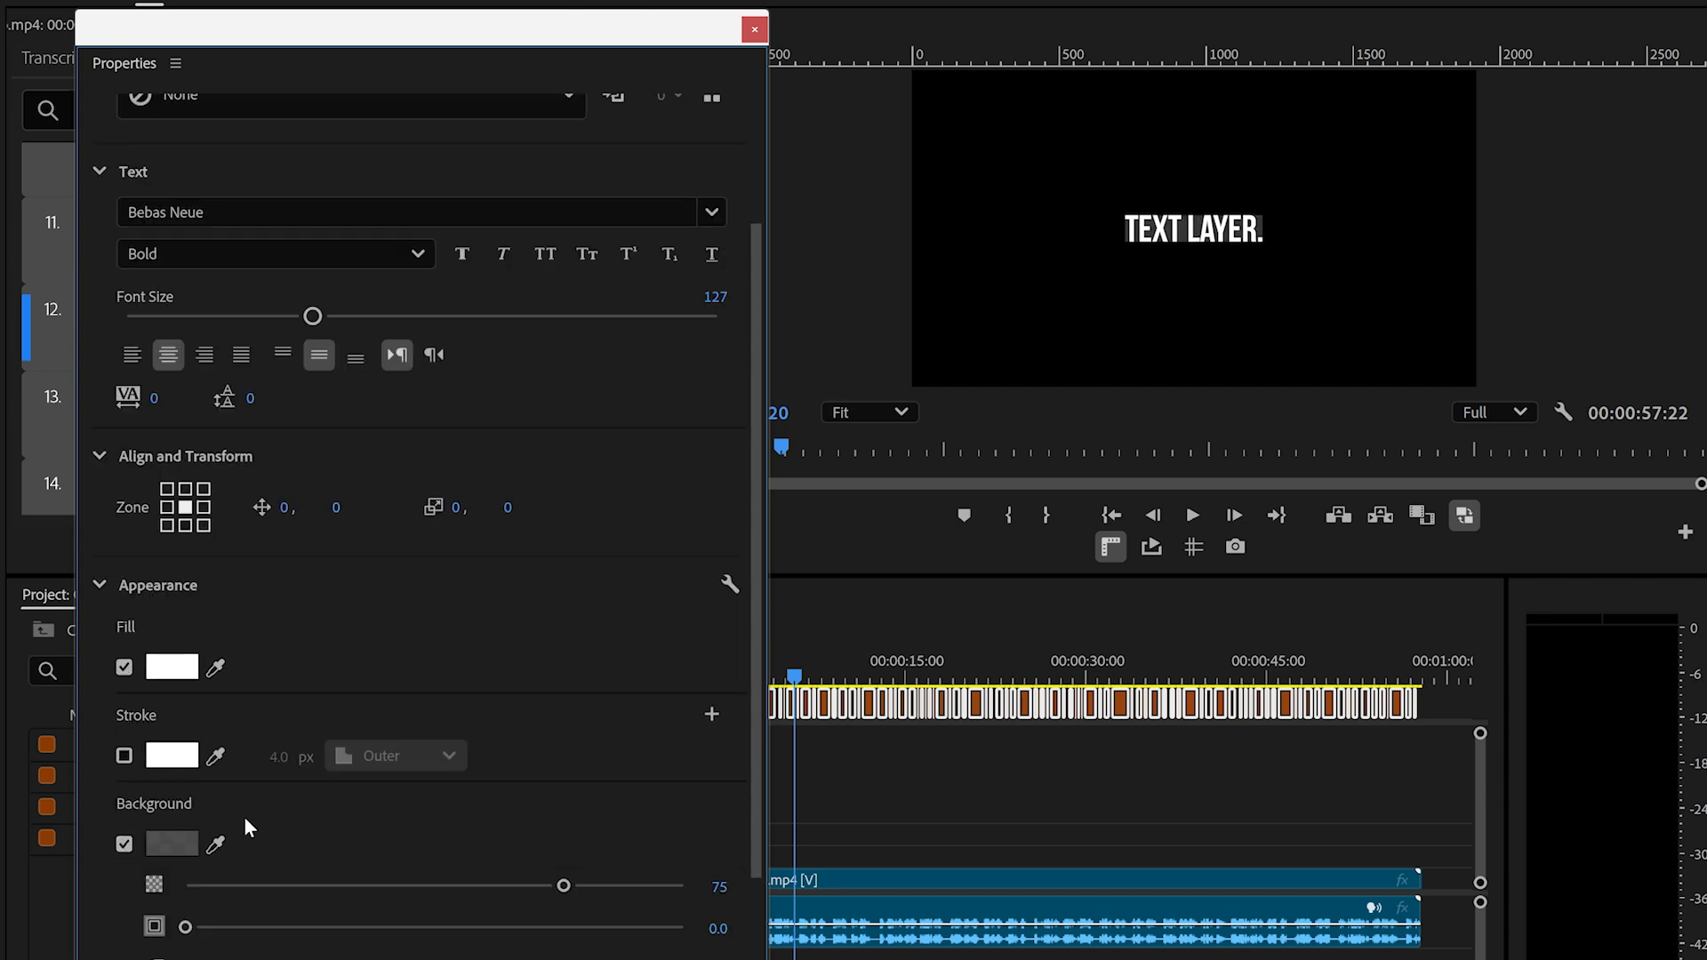
drag(750, 800, 761, 893)
click(718, 803)
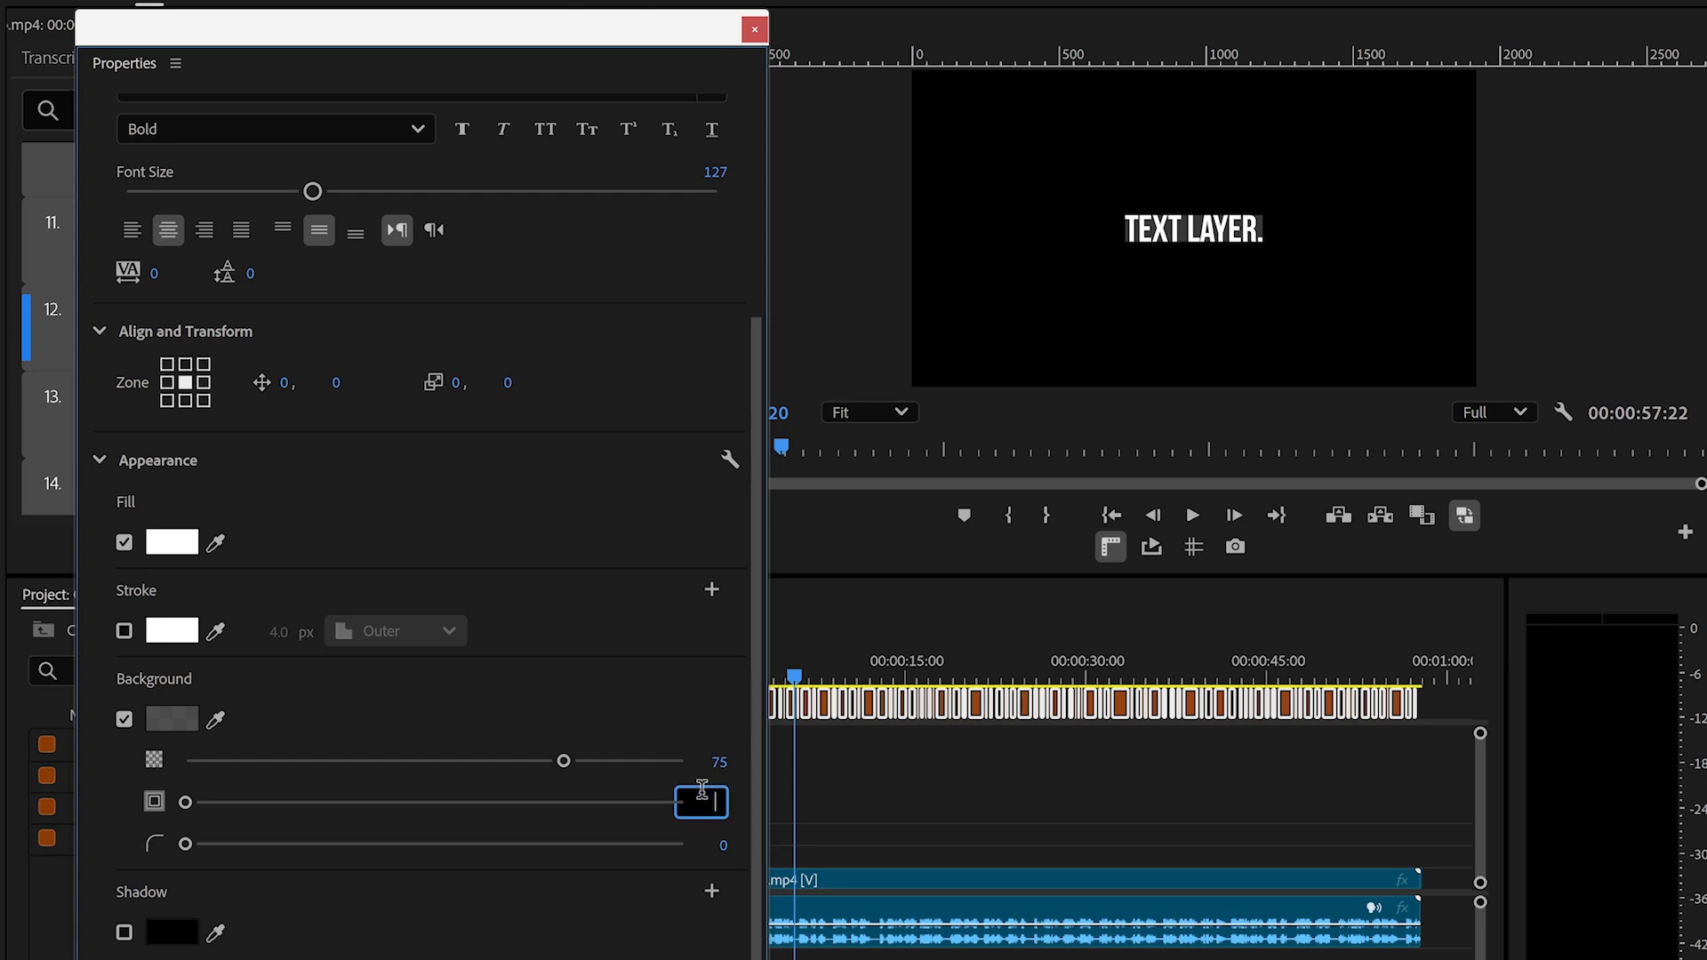
text(26.1)
key(Return)
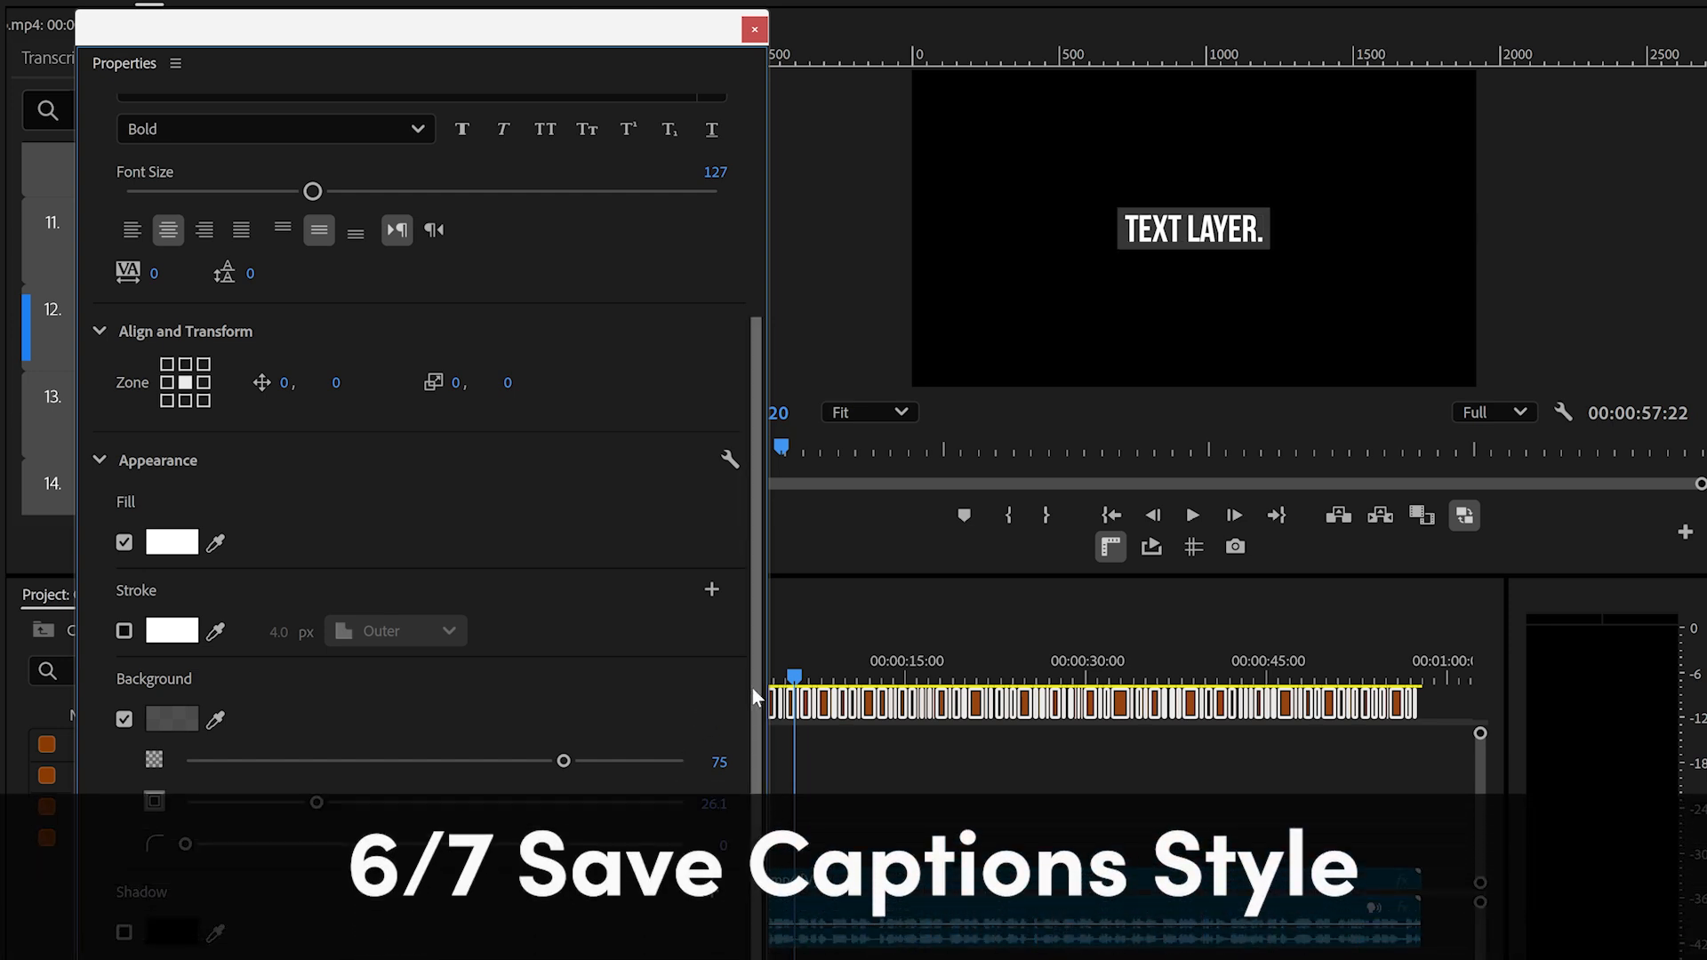
- Save the caption formatting as a track style named Motionade Short Captions, stored in both the project and the local styles
drag(752, 688, 754, 467)
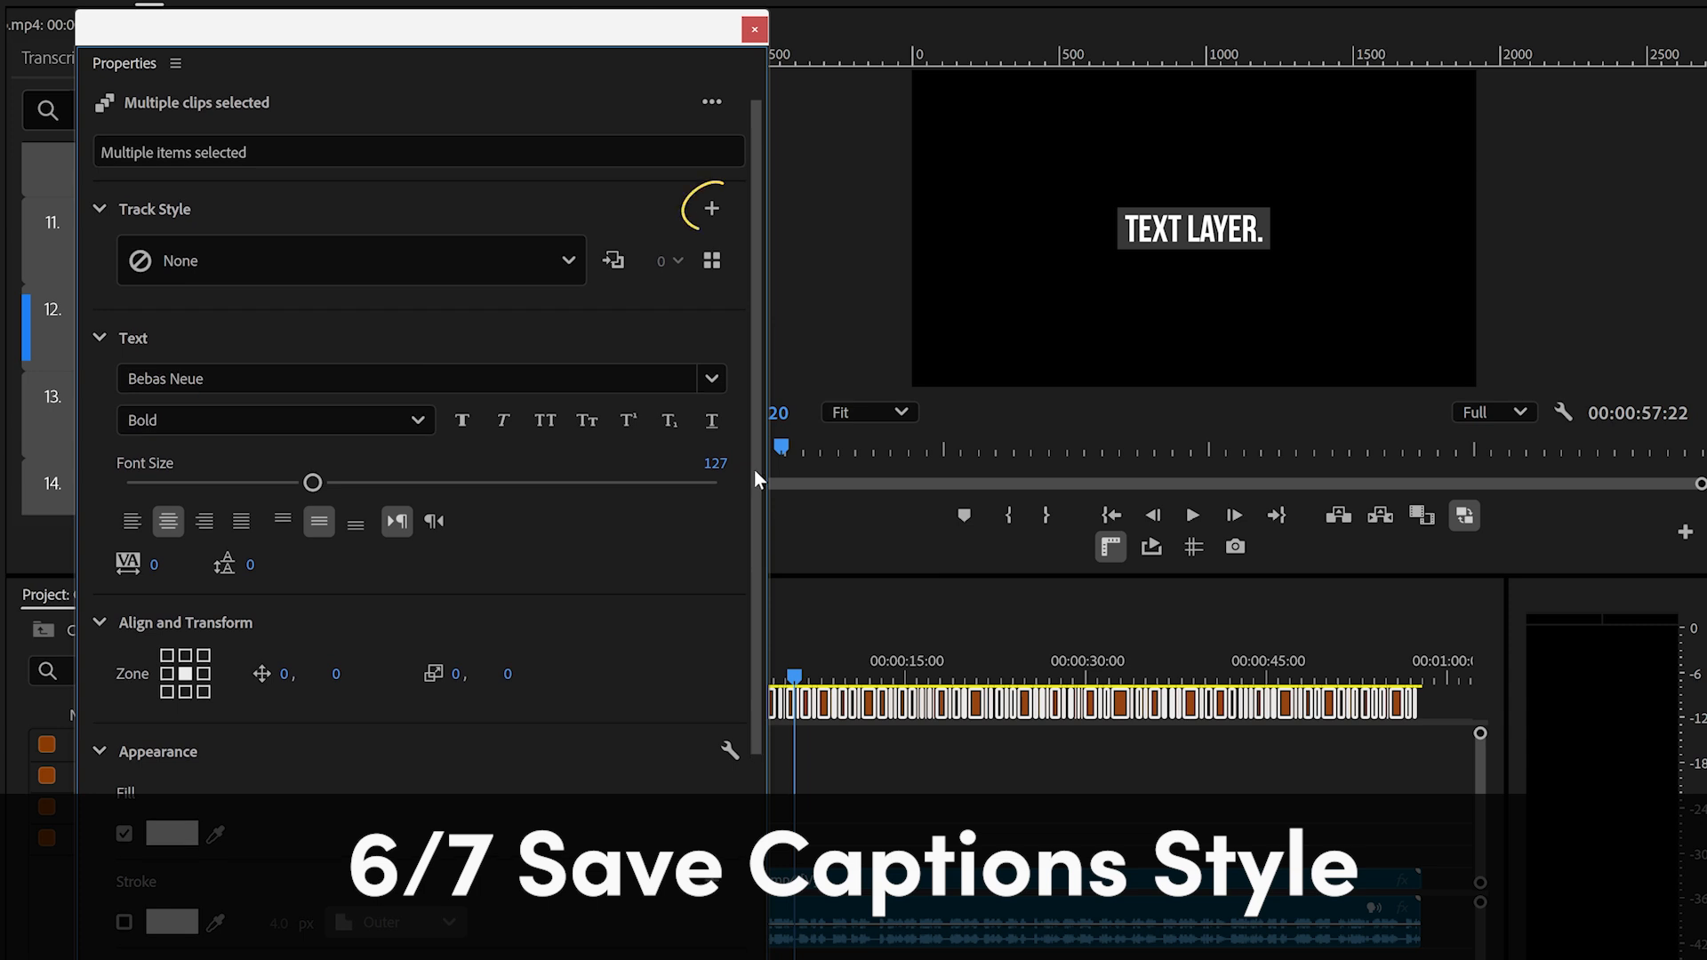
click(712, 211)
click(728, 243)
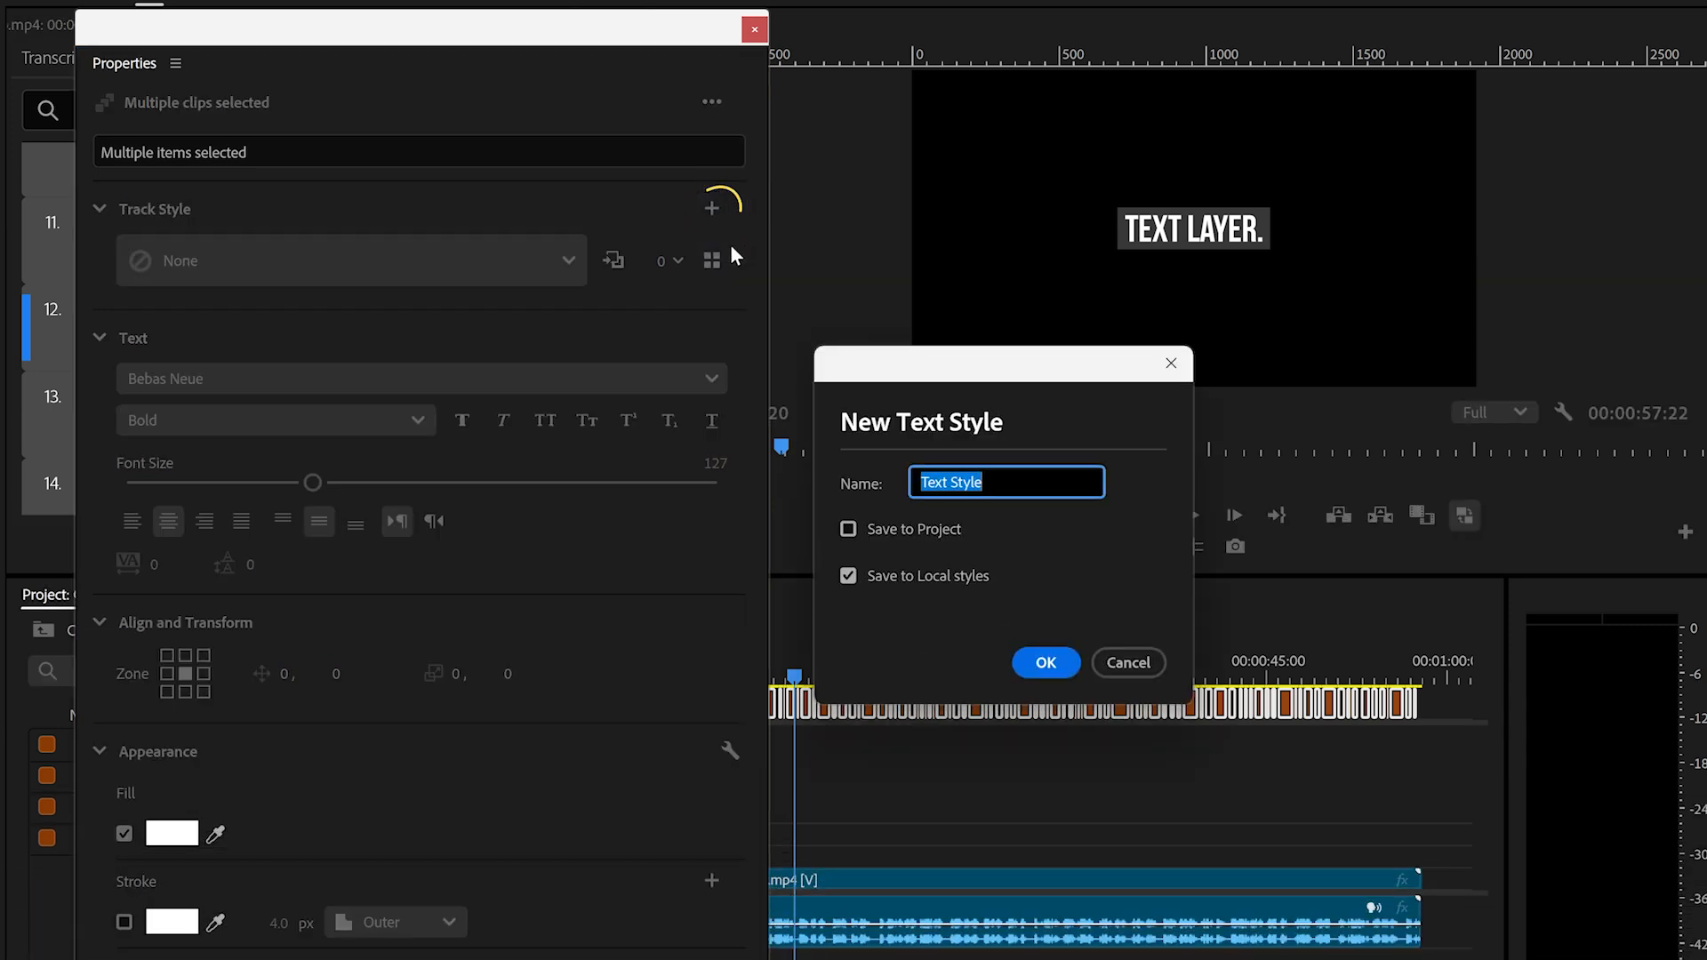
key(BackSpace)
text(Motionade Short Captions)
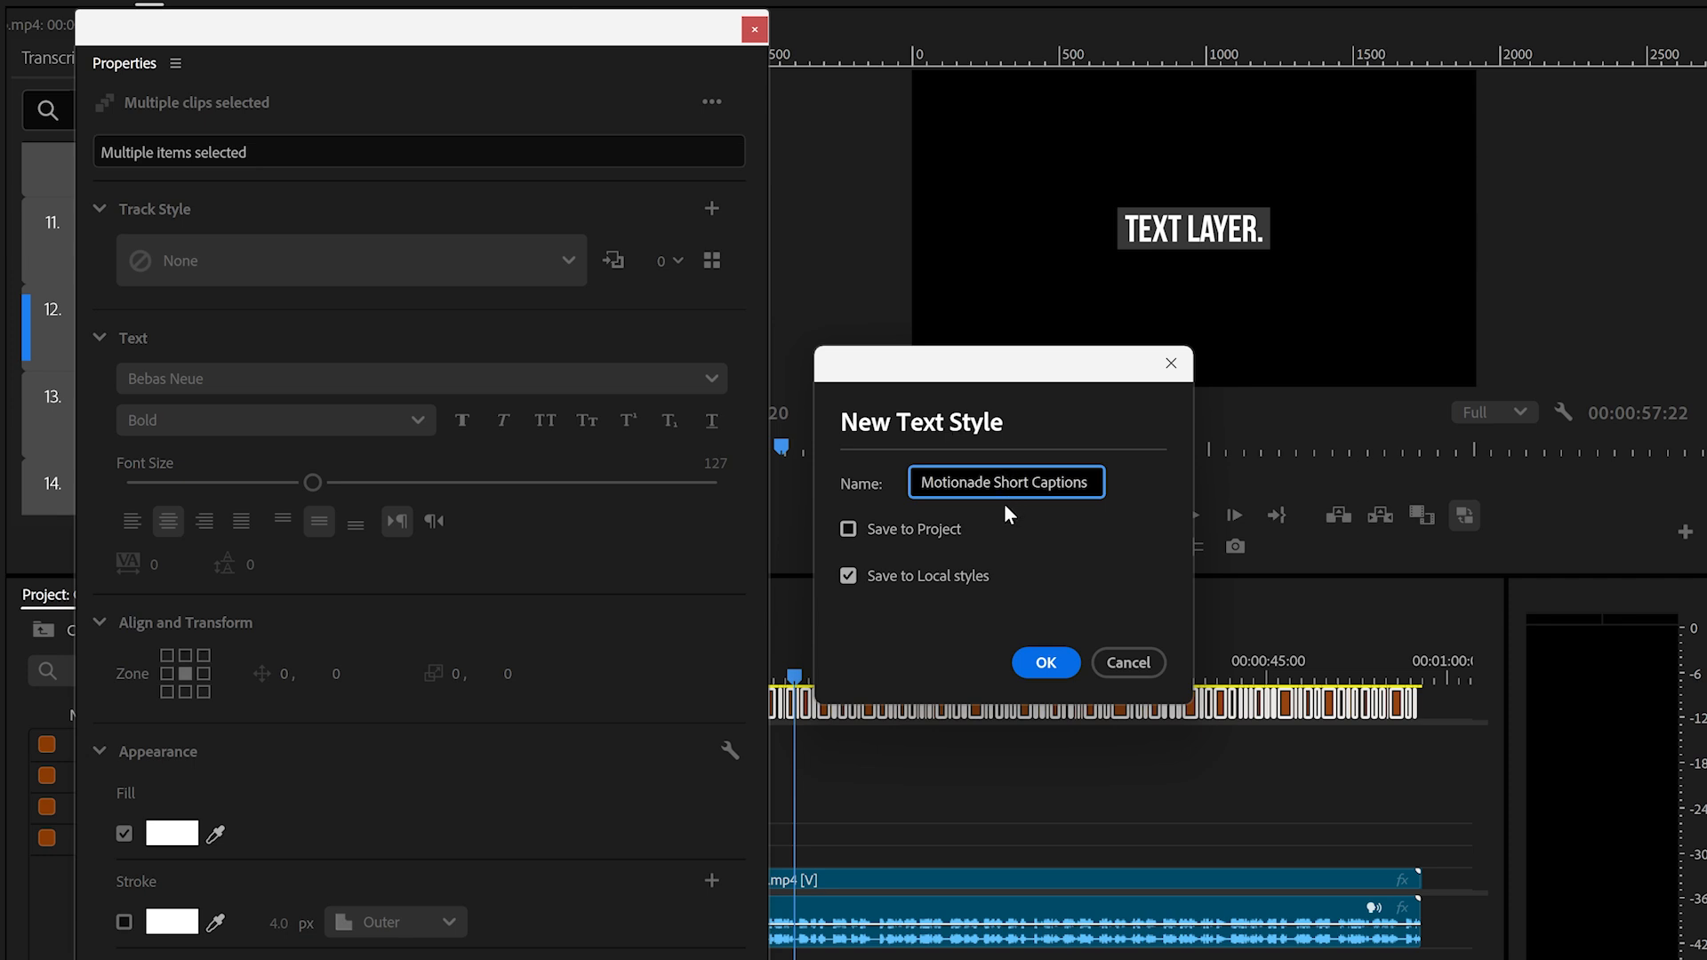
click(847, 530)
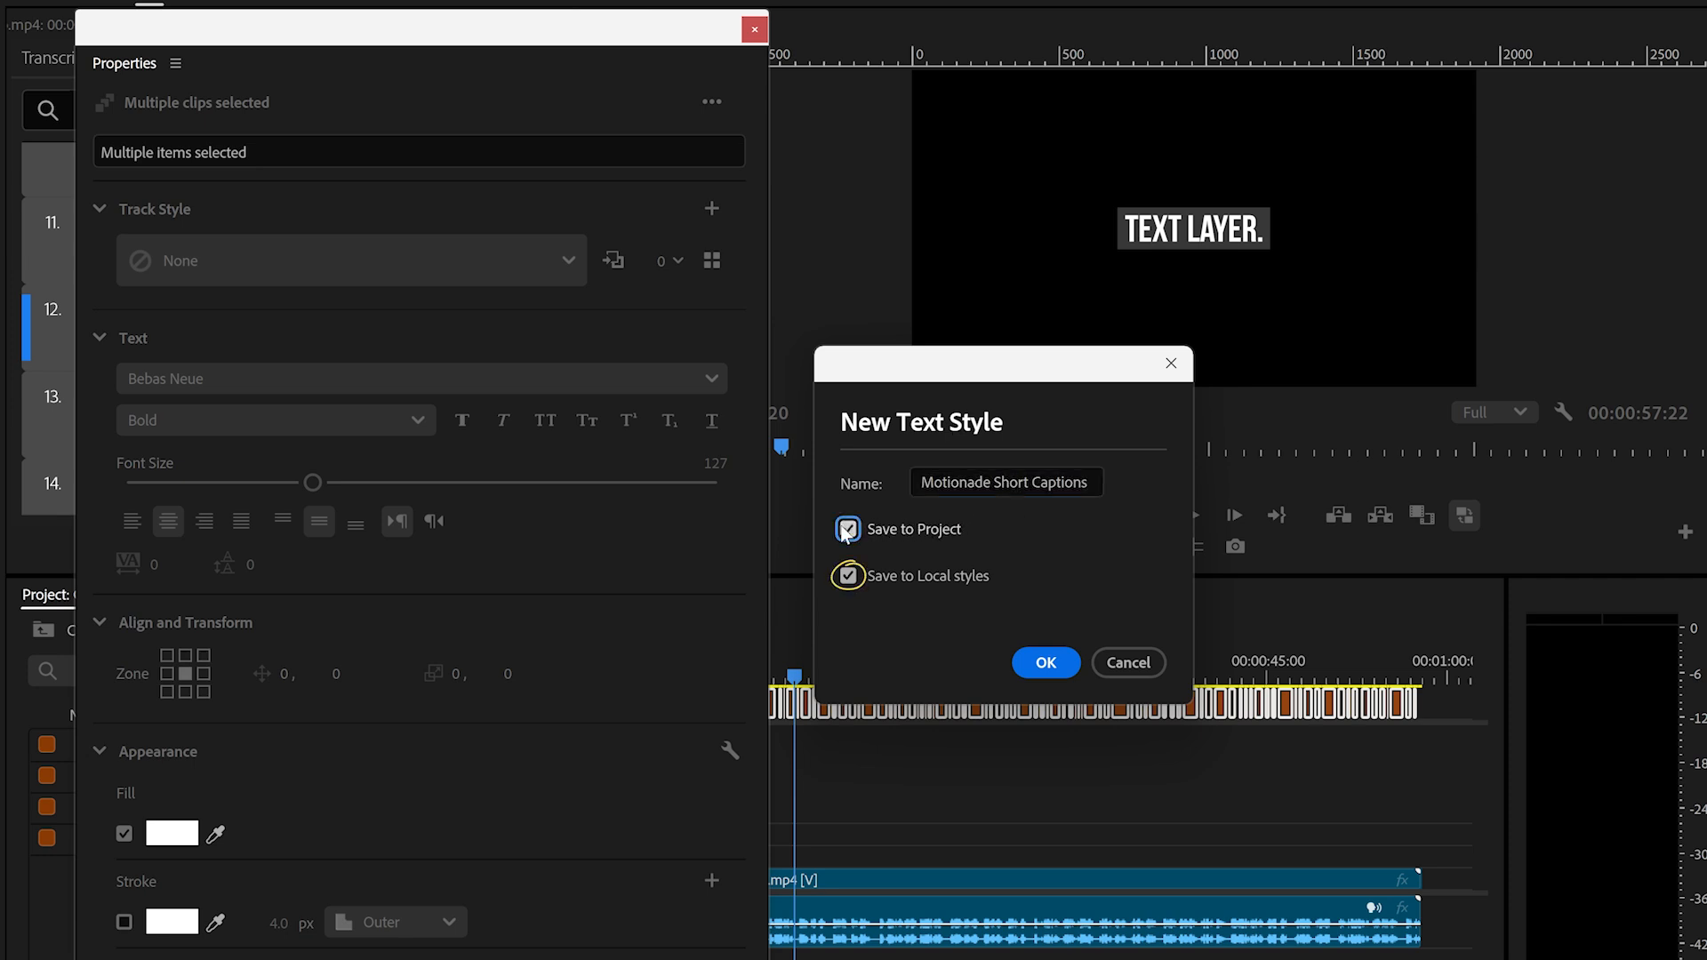
click(1044, 663)
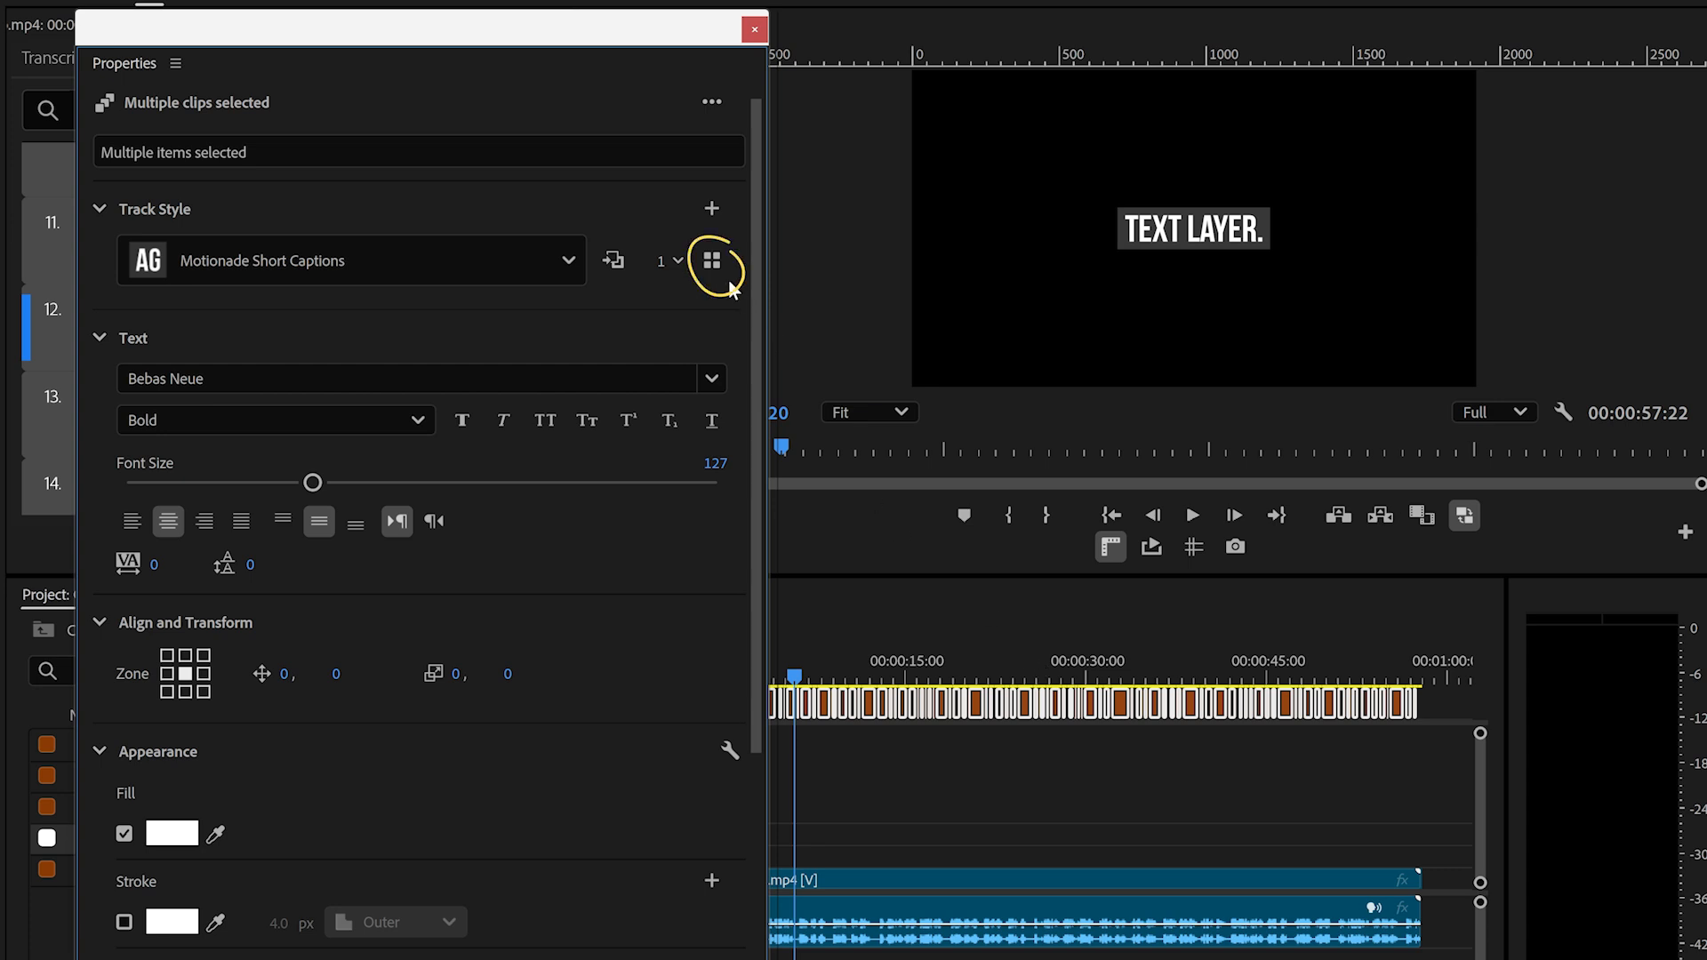
- Browse the saved styles, show only Local Styles as a list, and open the context options of Motionade Short Captions
click(712, 260)
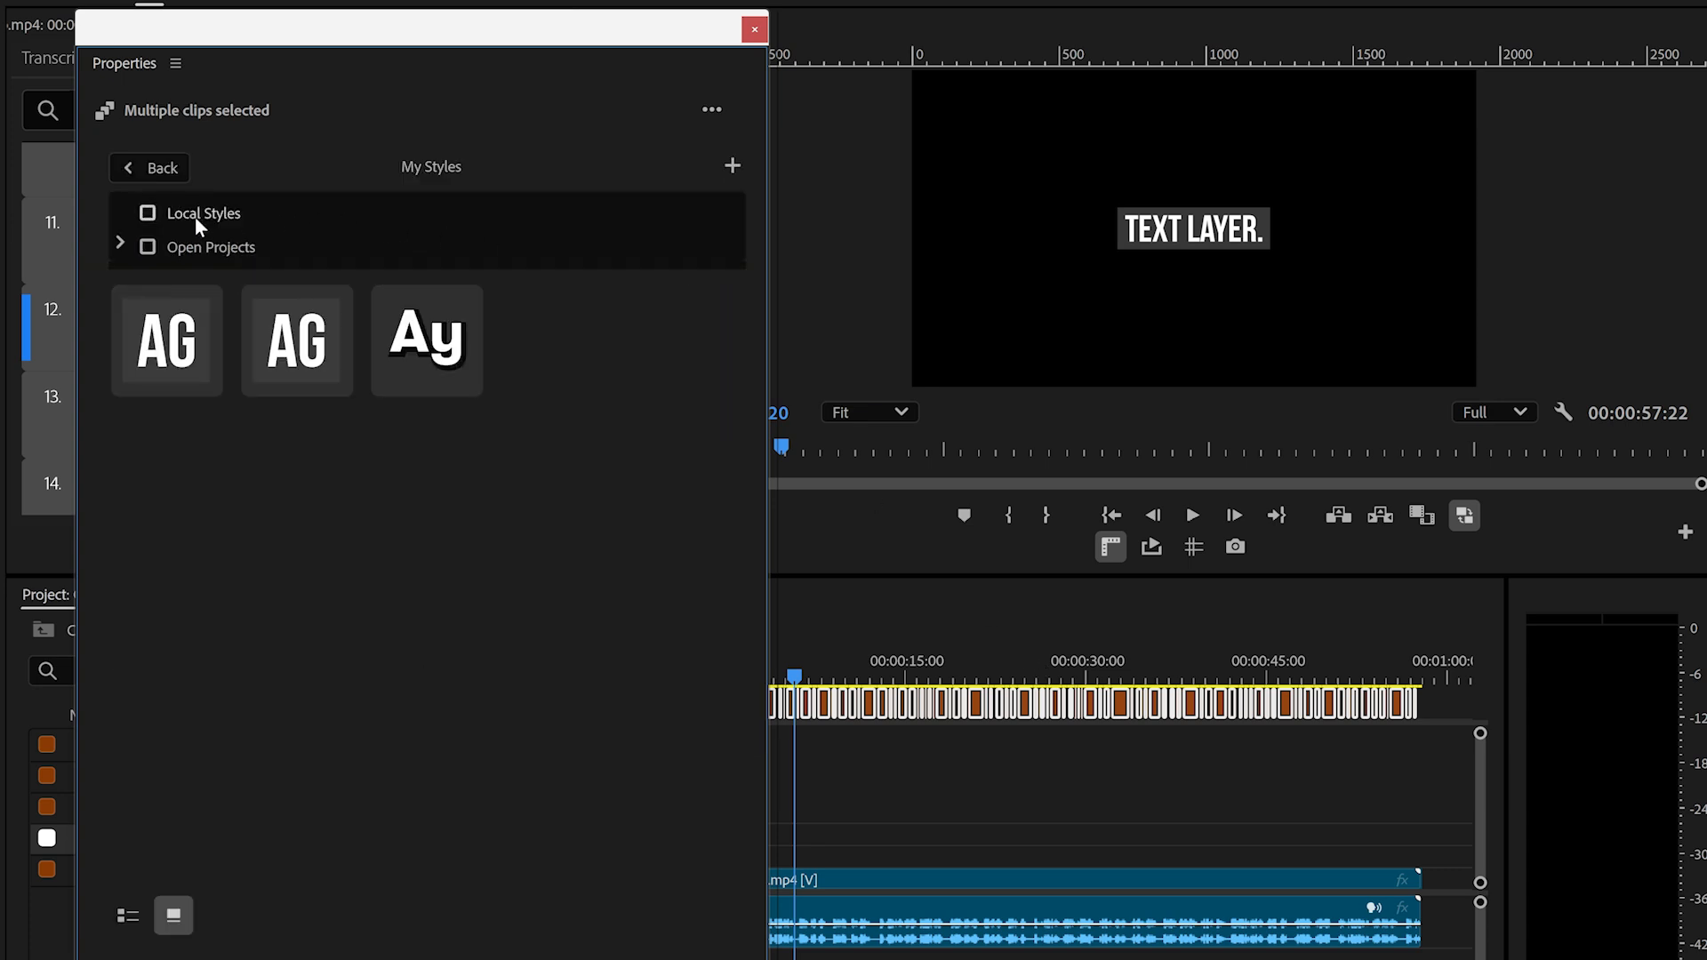
click(147, 218)
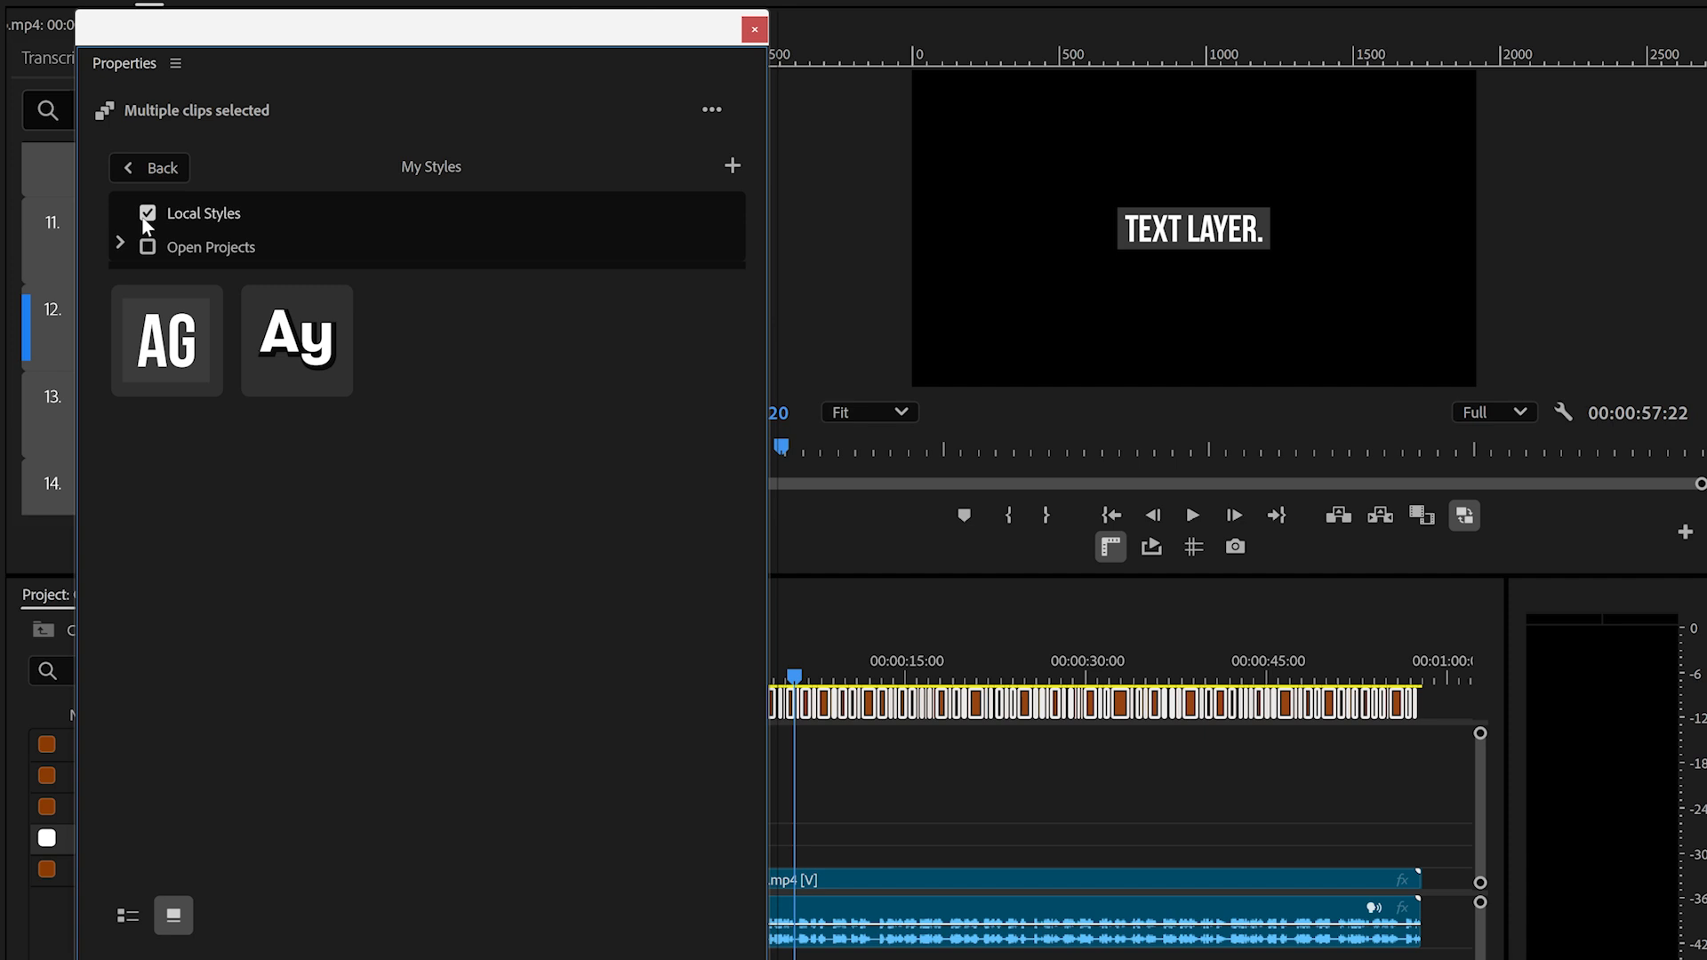
click(127, 912)
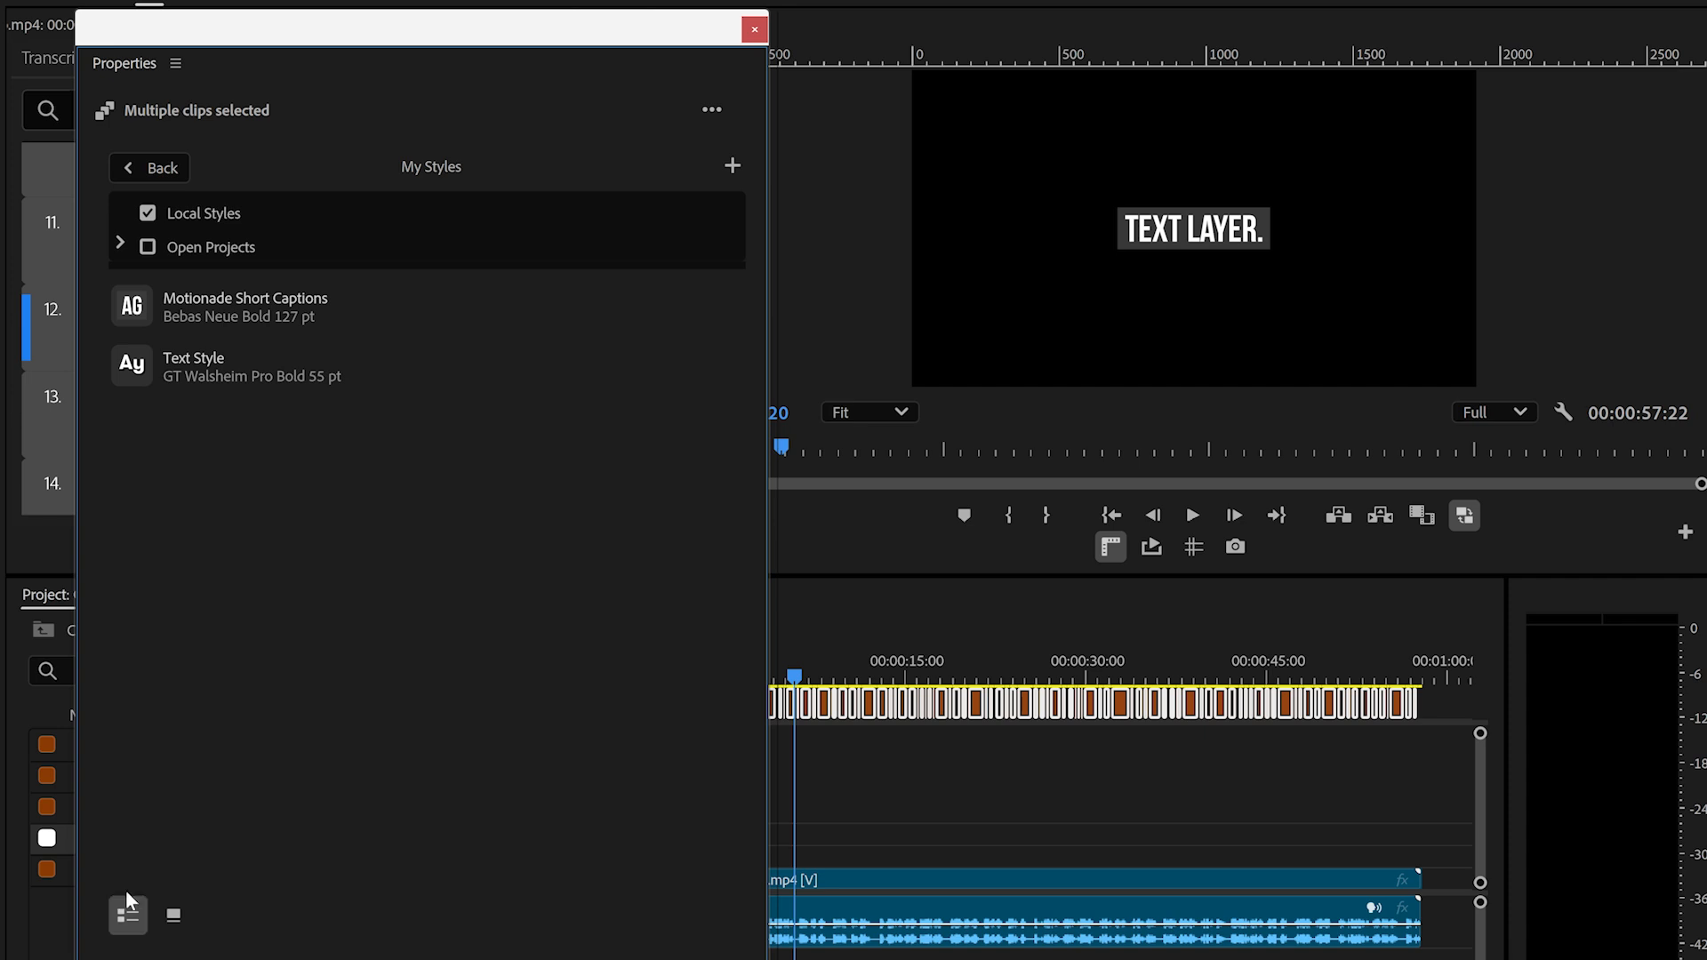
right_click(197, 306)
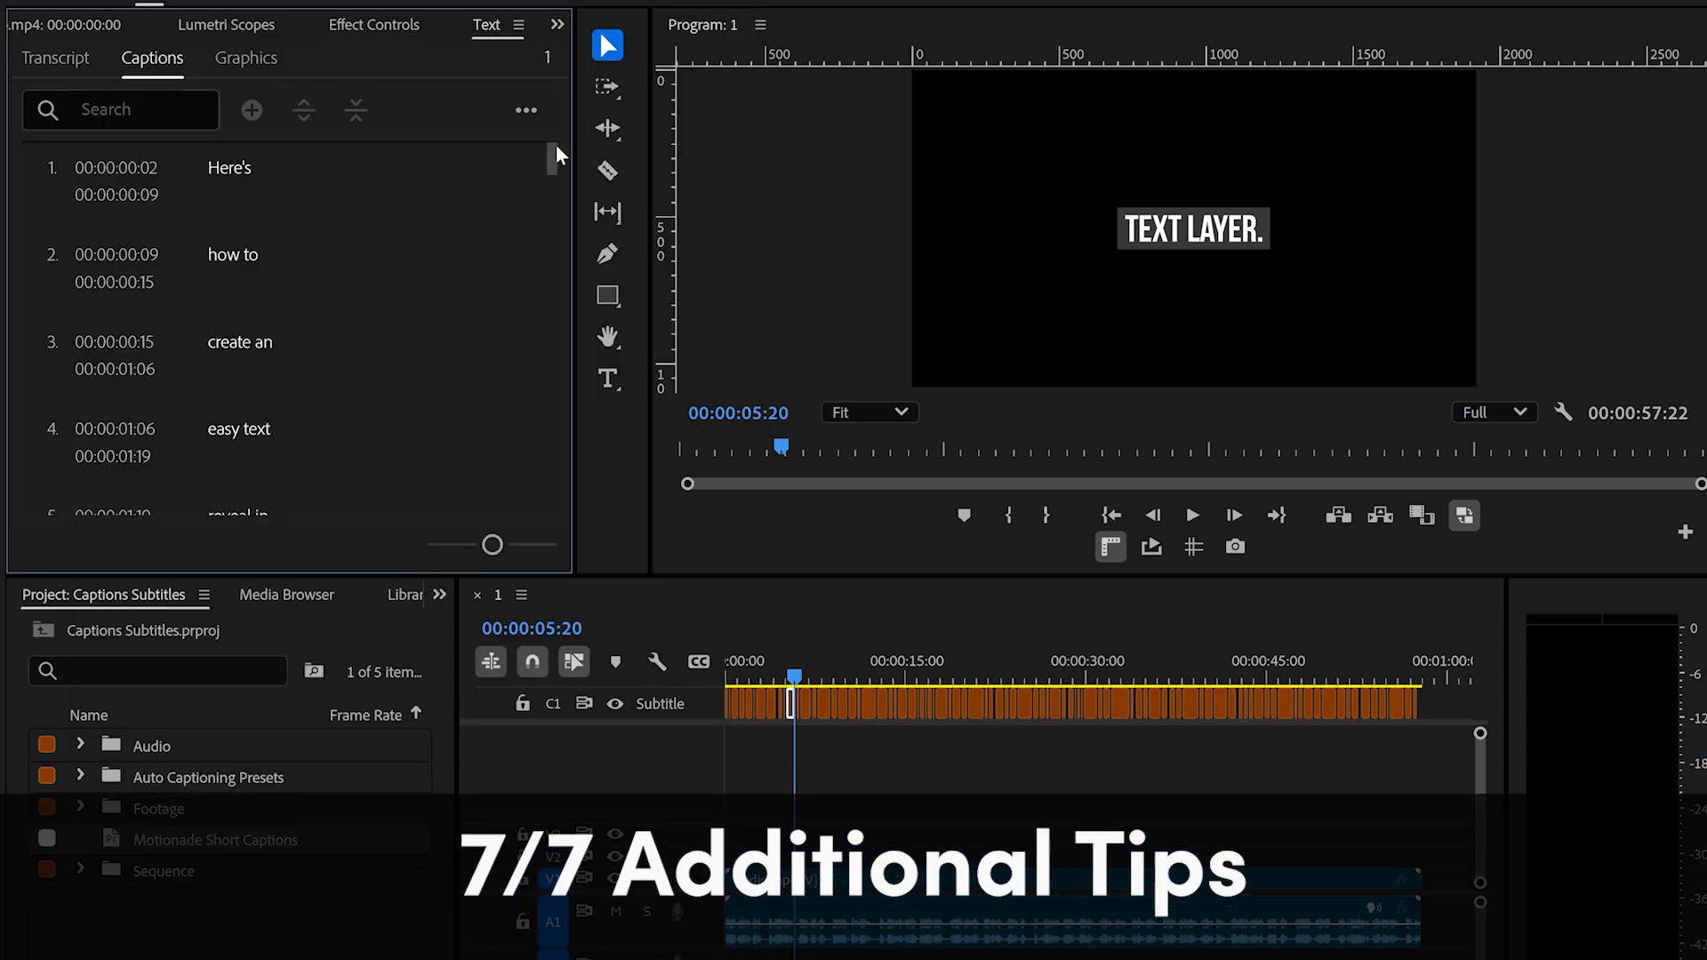
- Merge the neighbouring captions "After" and "Effects." into a single caption
drag(556, 142, 557, 162)
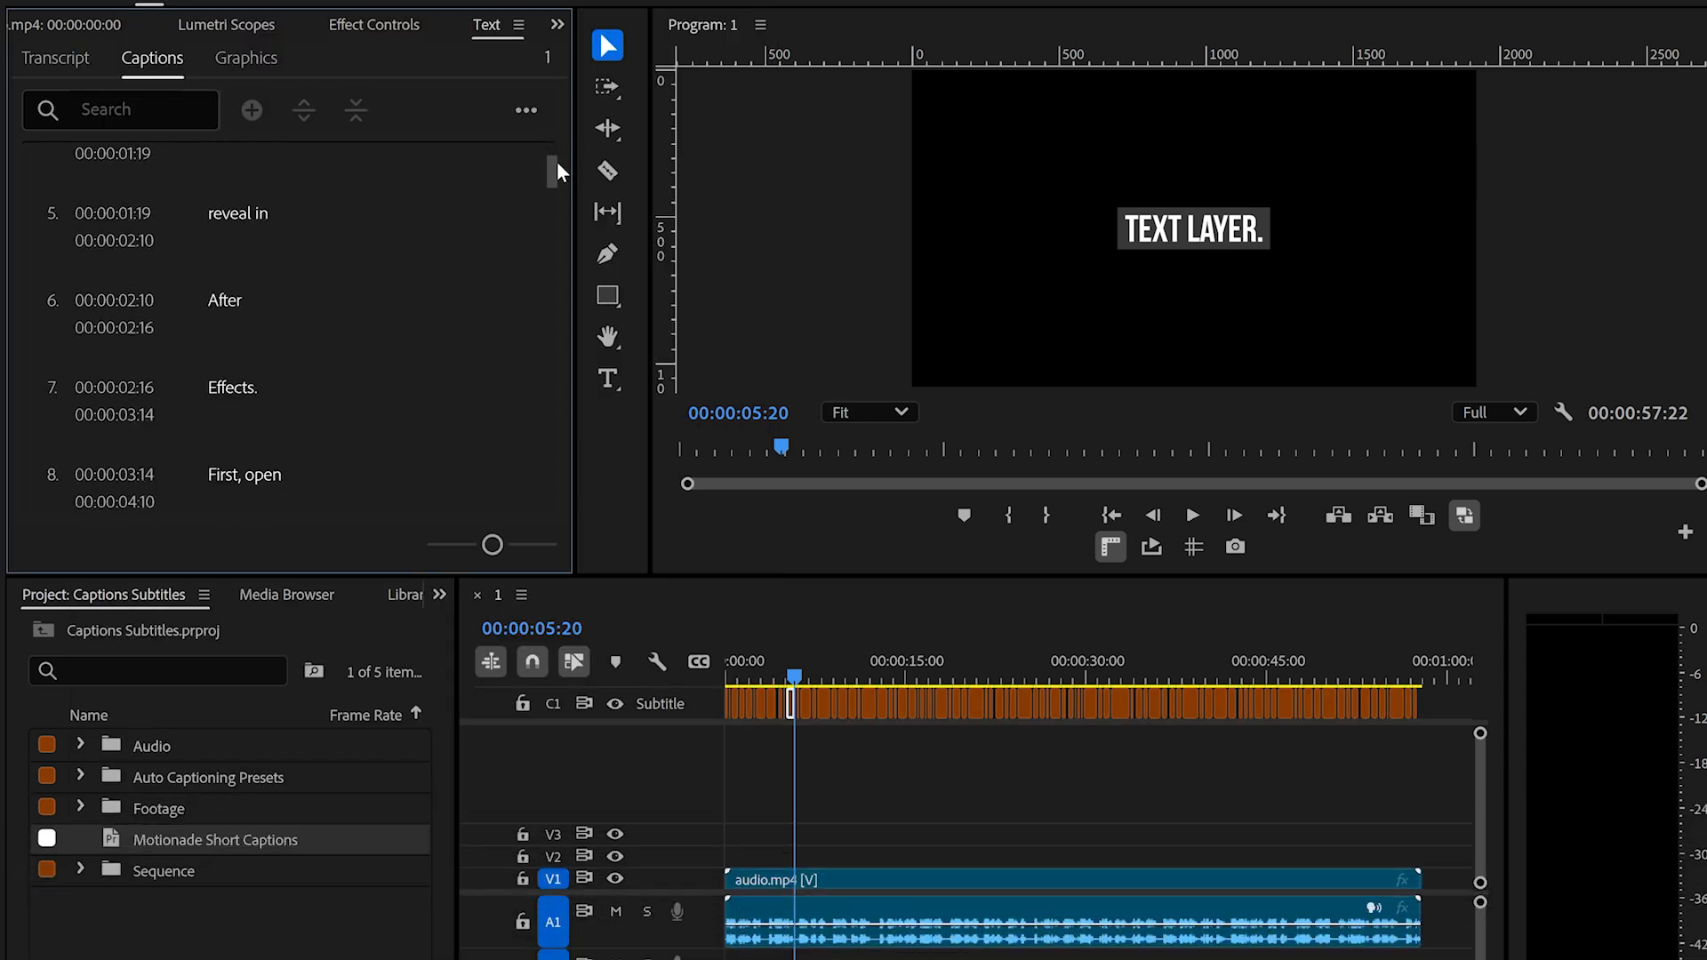
click(258, 317)
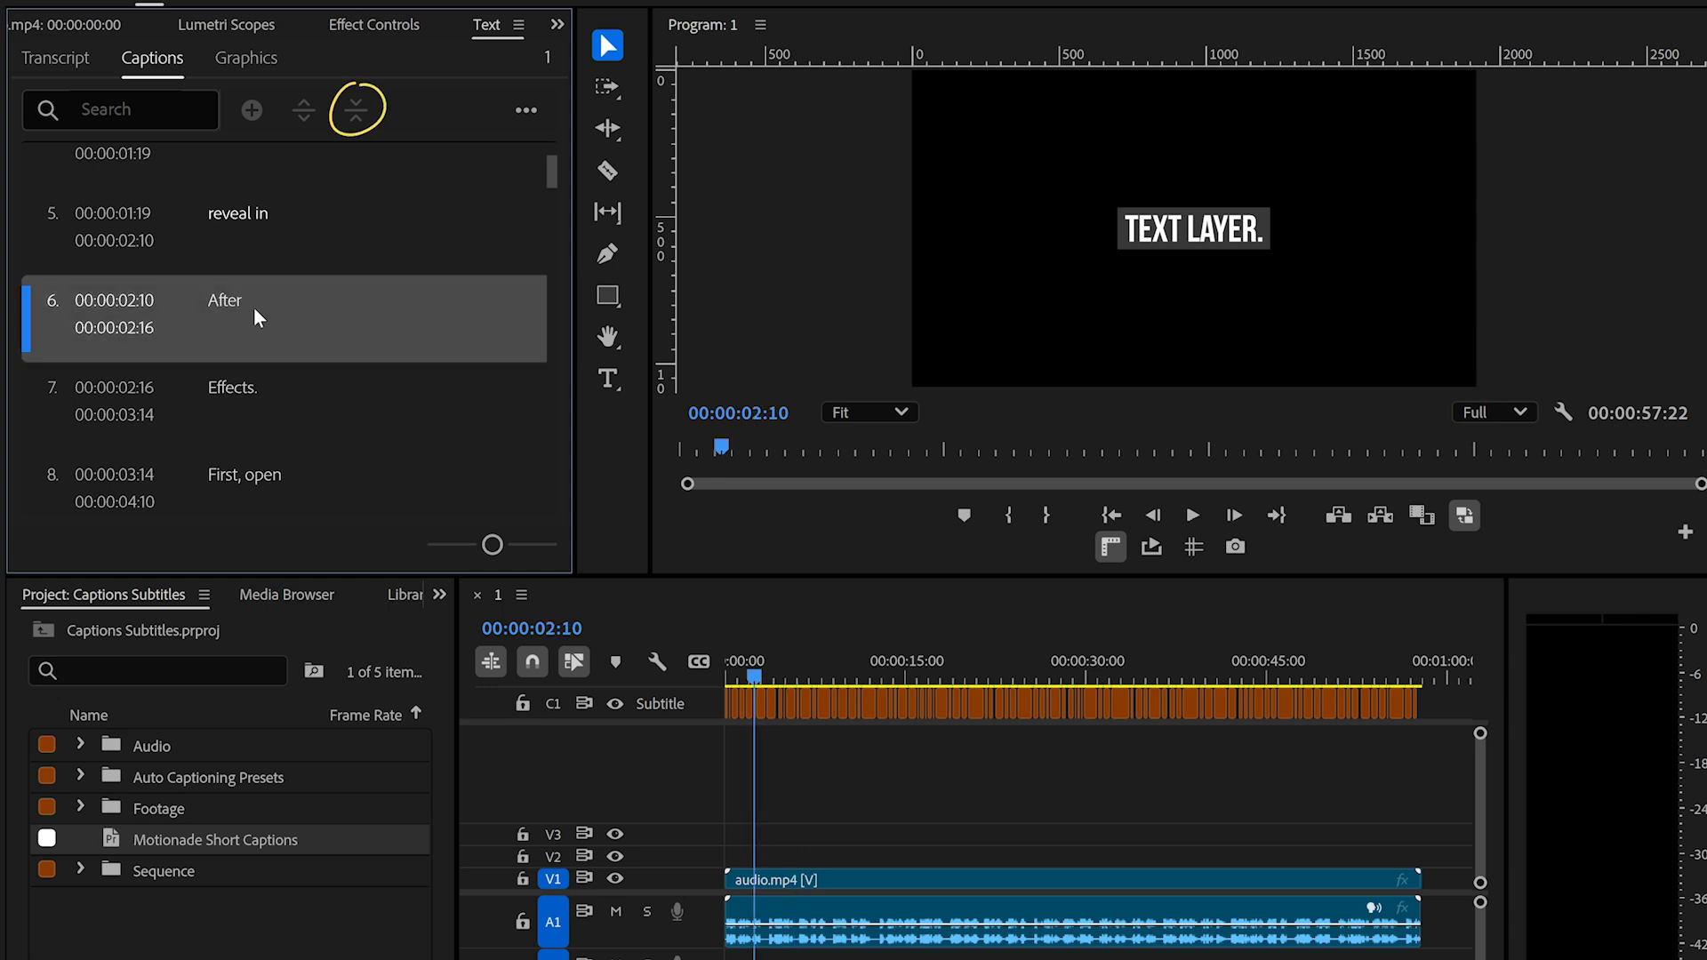
click(240, 391)
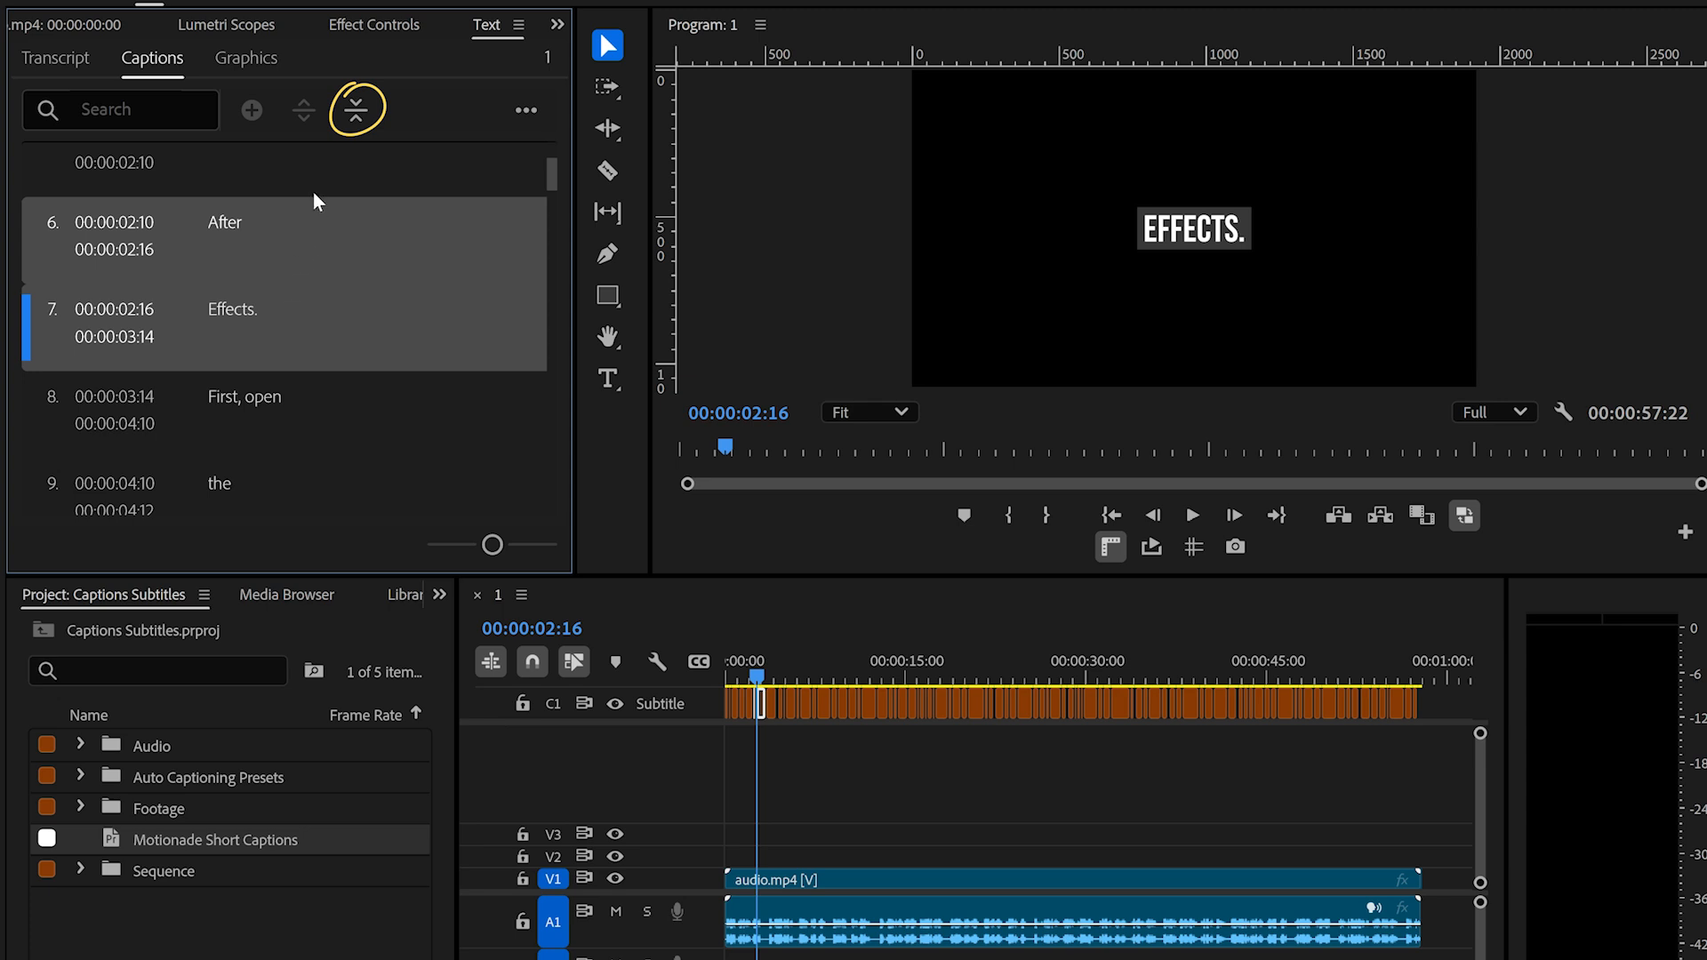
click(355, 120)
- Edit the "reveal in" caption, replacing the space between its two words with a line break
click(255, 222)
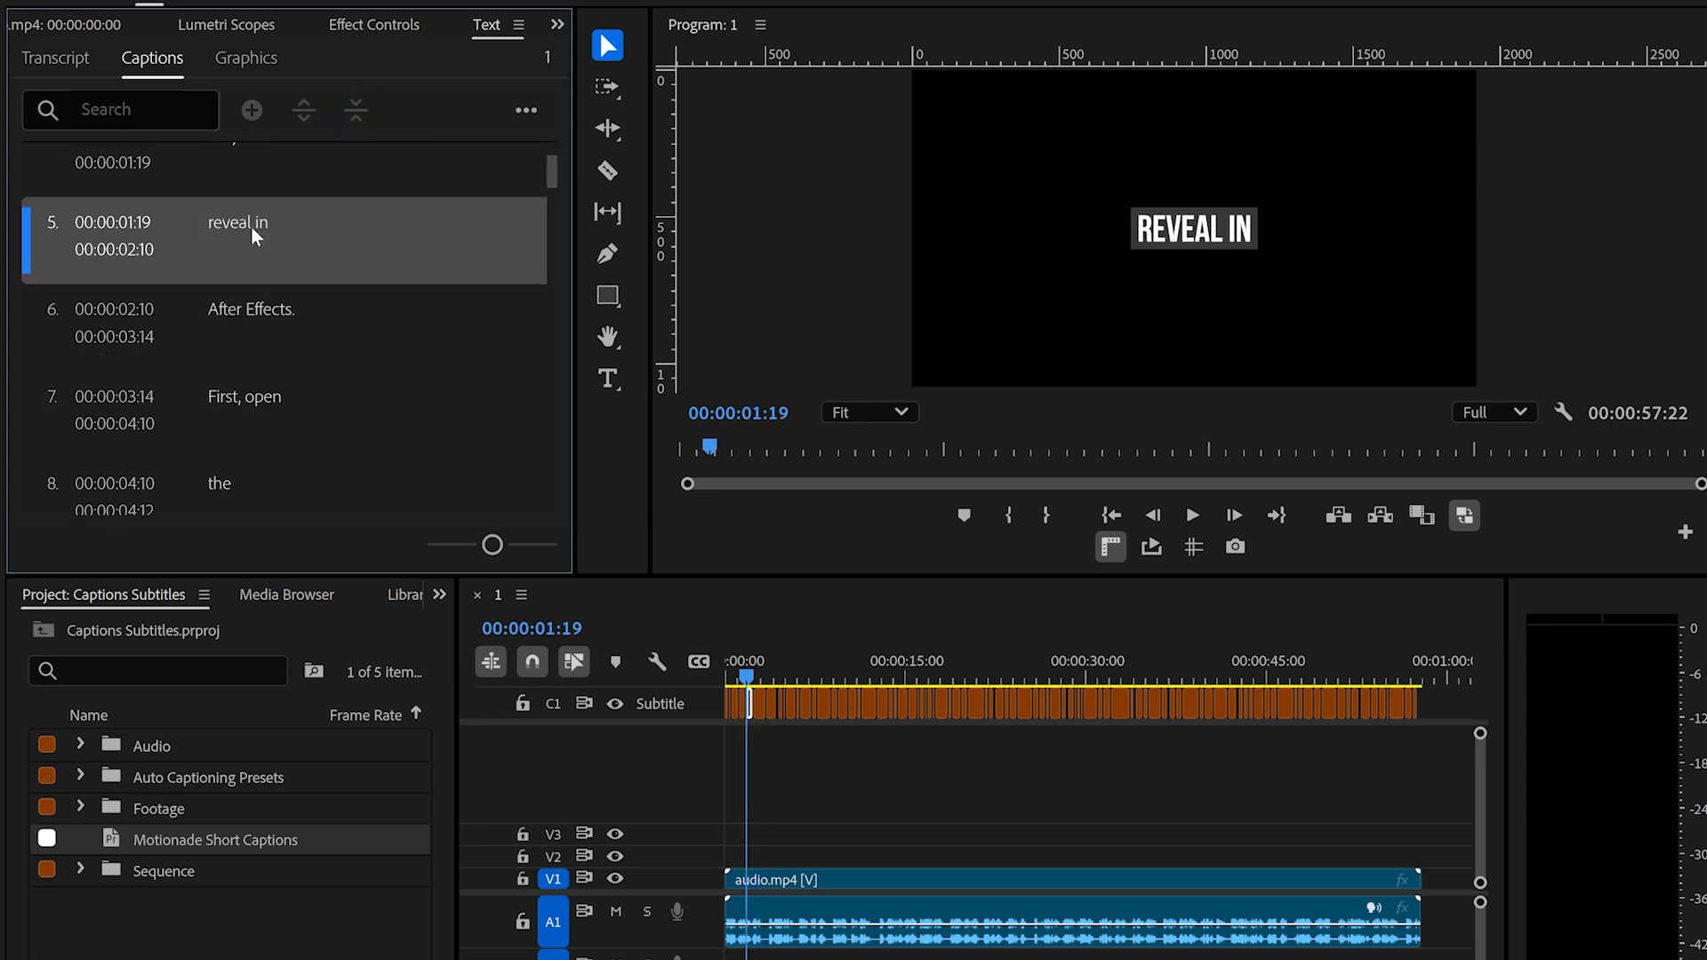
double_click(255, 233)
click(271, 222)
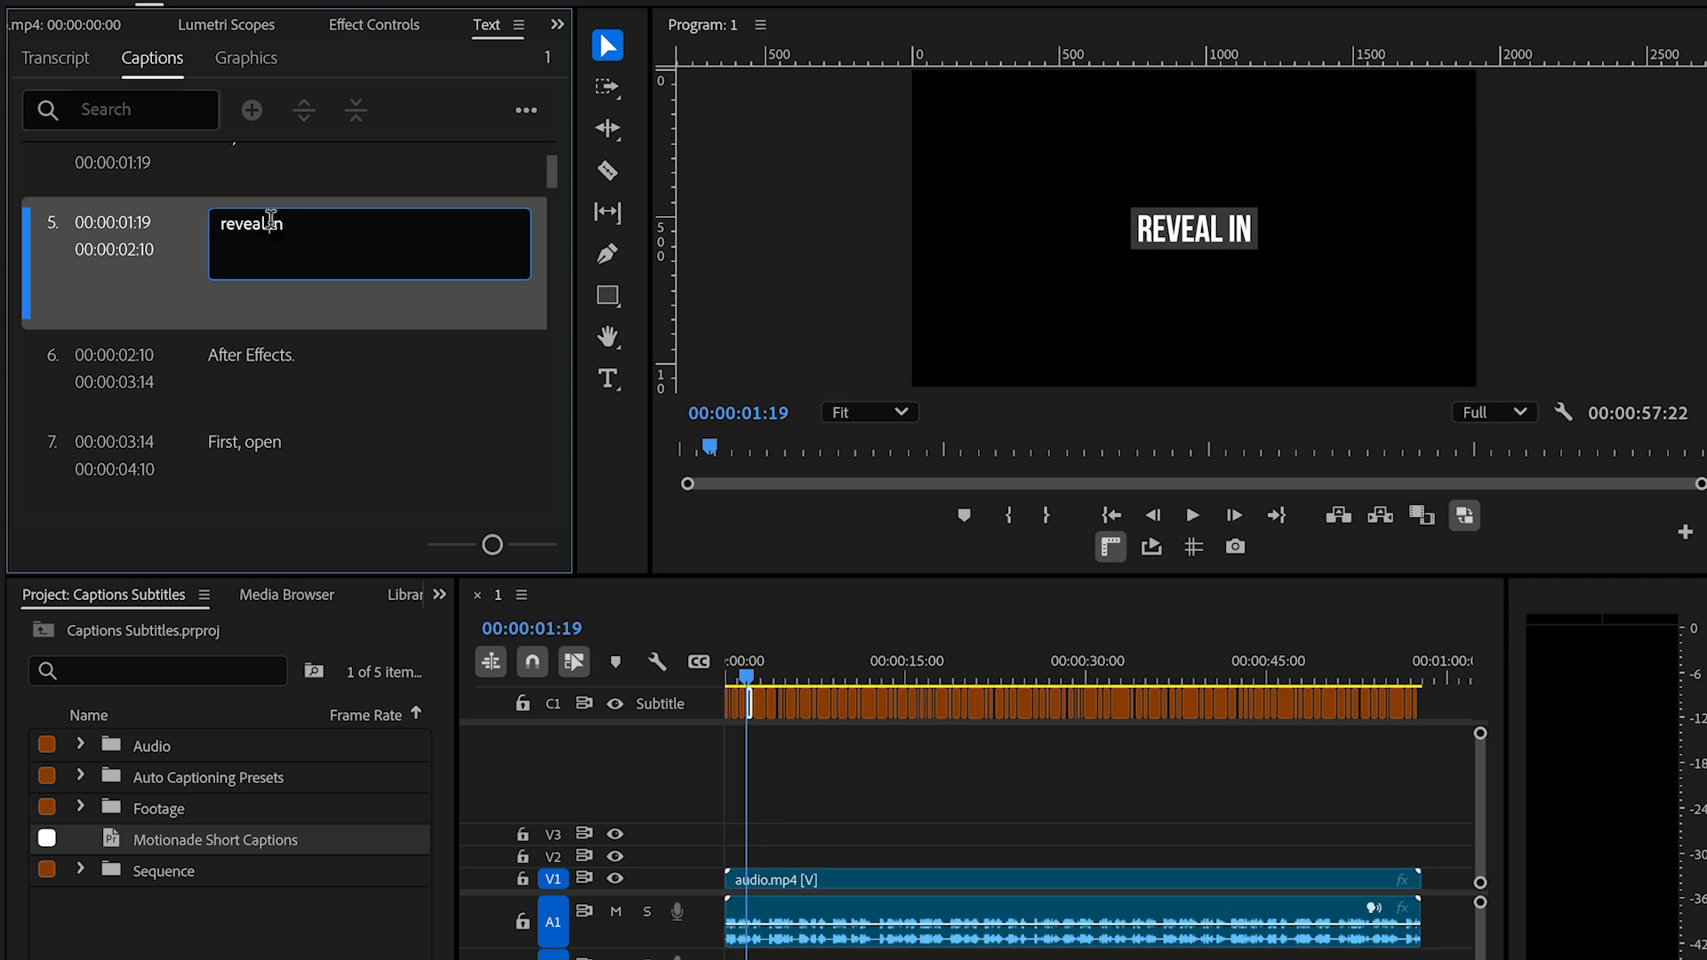
key(BackSpace)
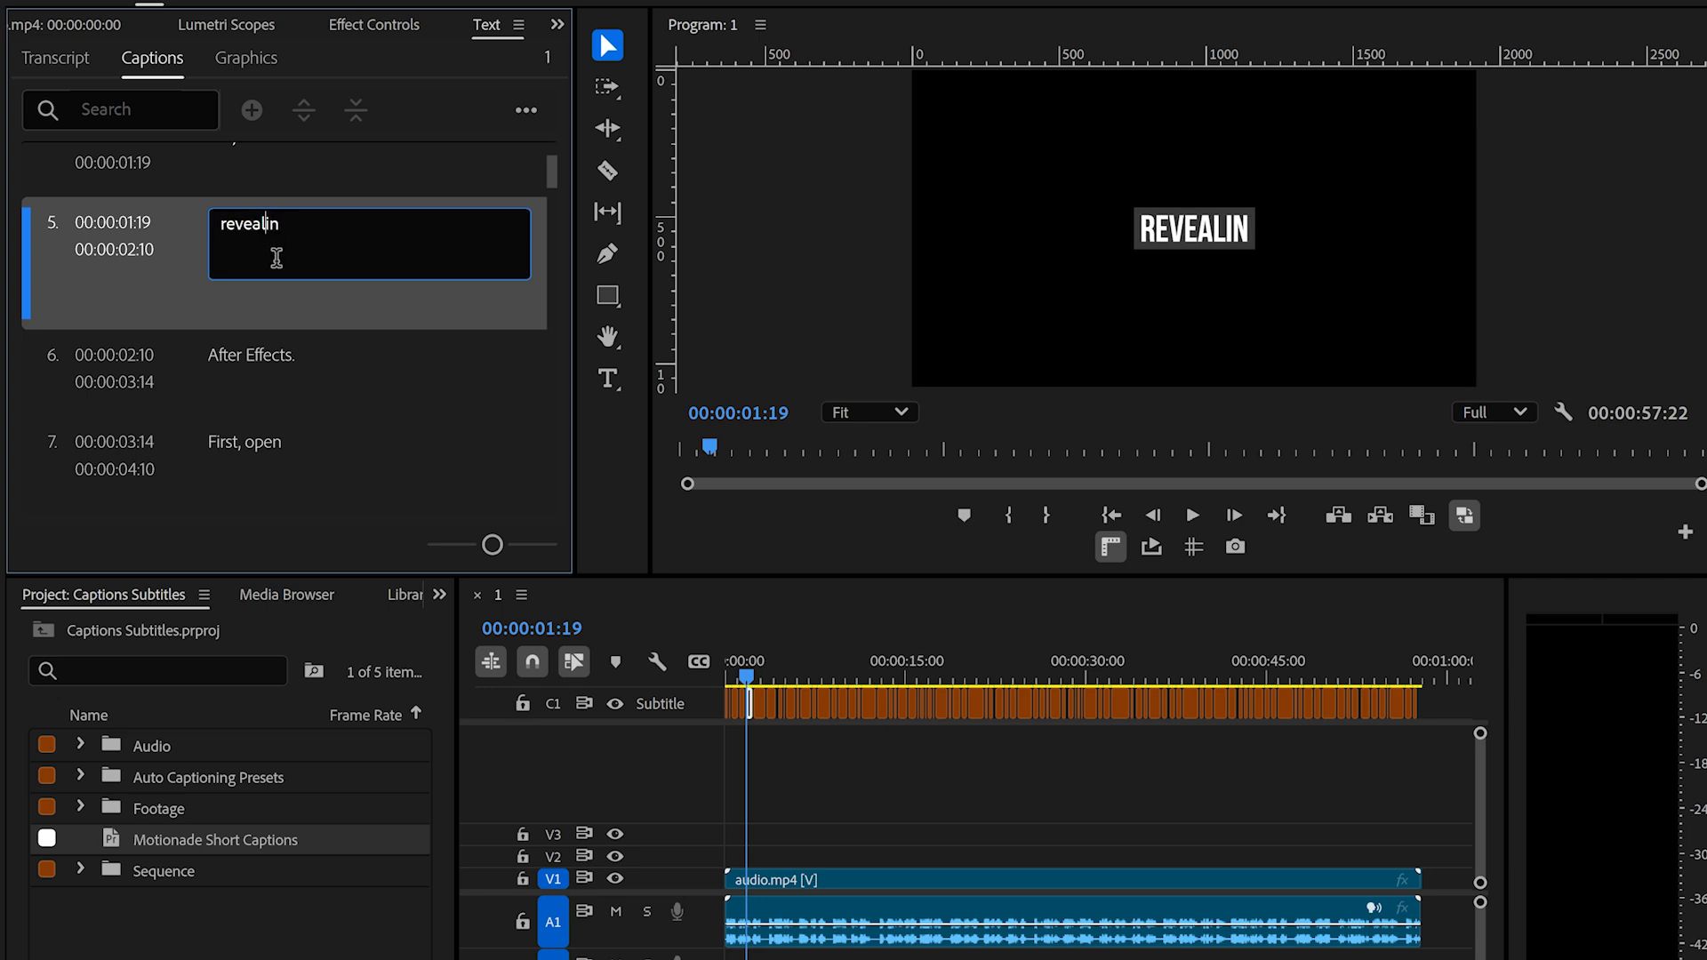
key(Return)
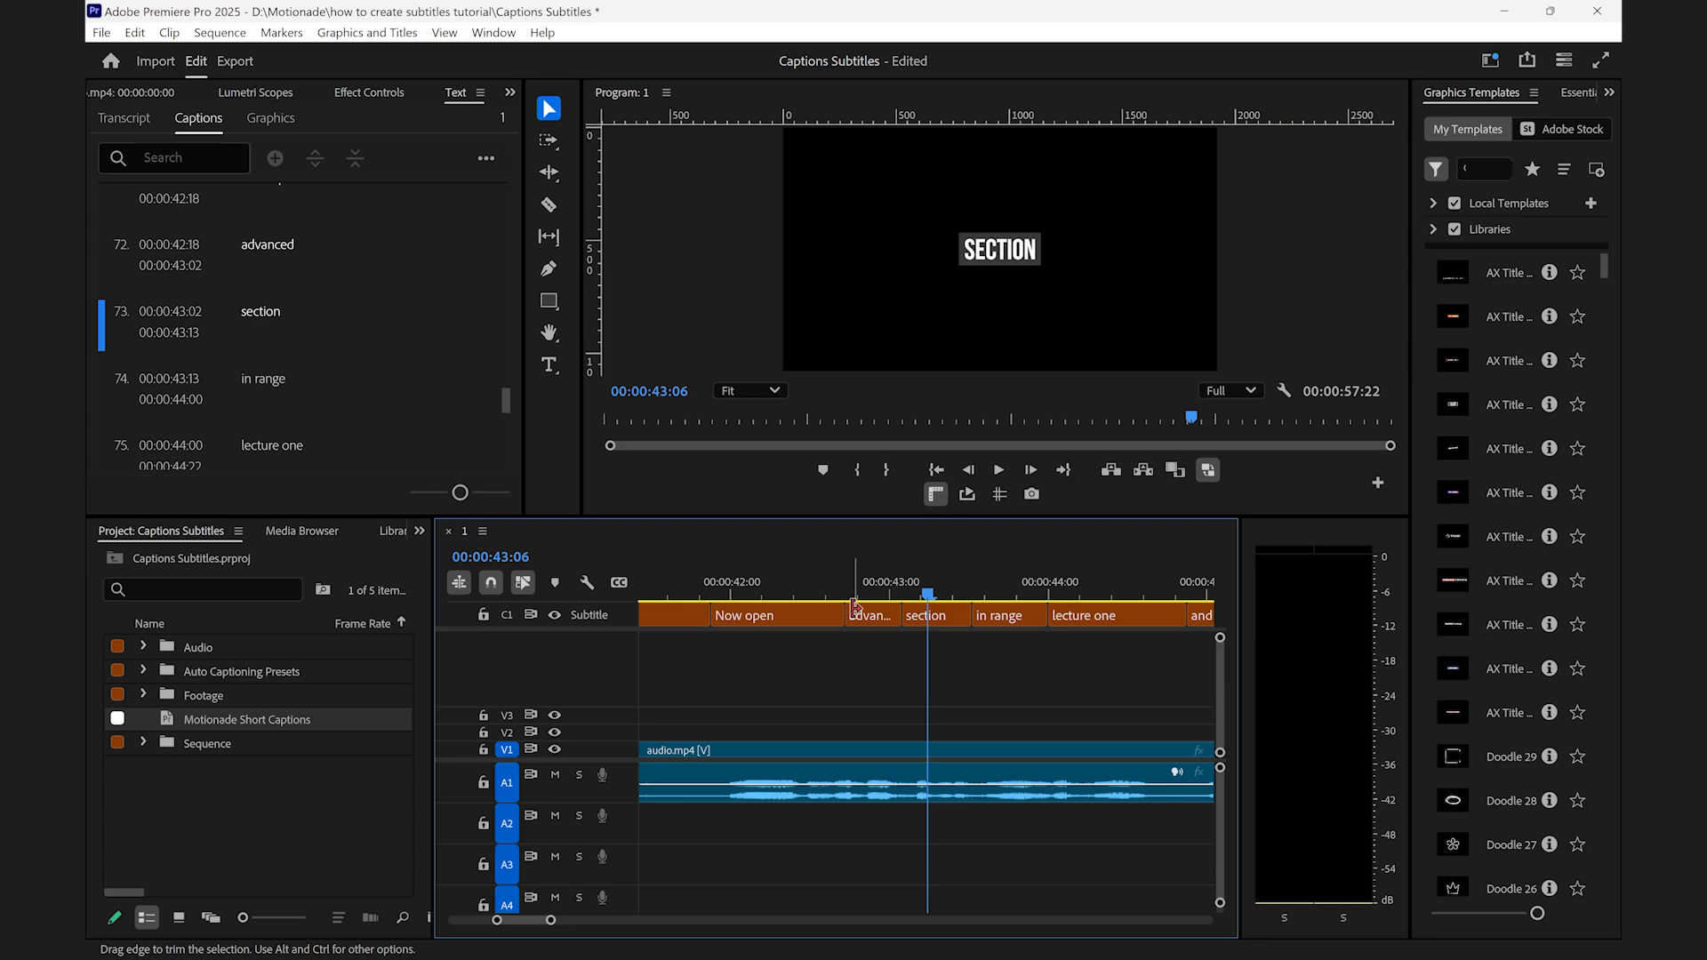
- Select the "Now open", "advanced" and "section" captions on the Subtitle track and upgrade them to graphics
click(780, 617)
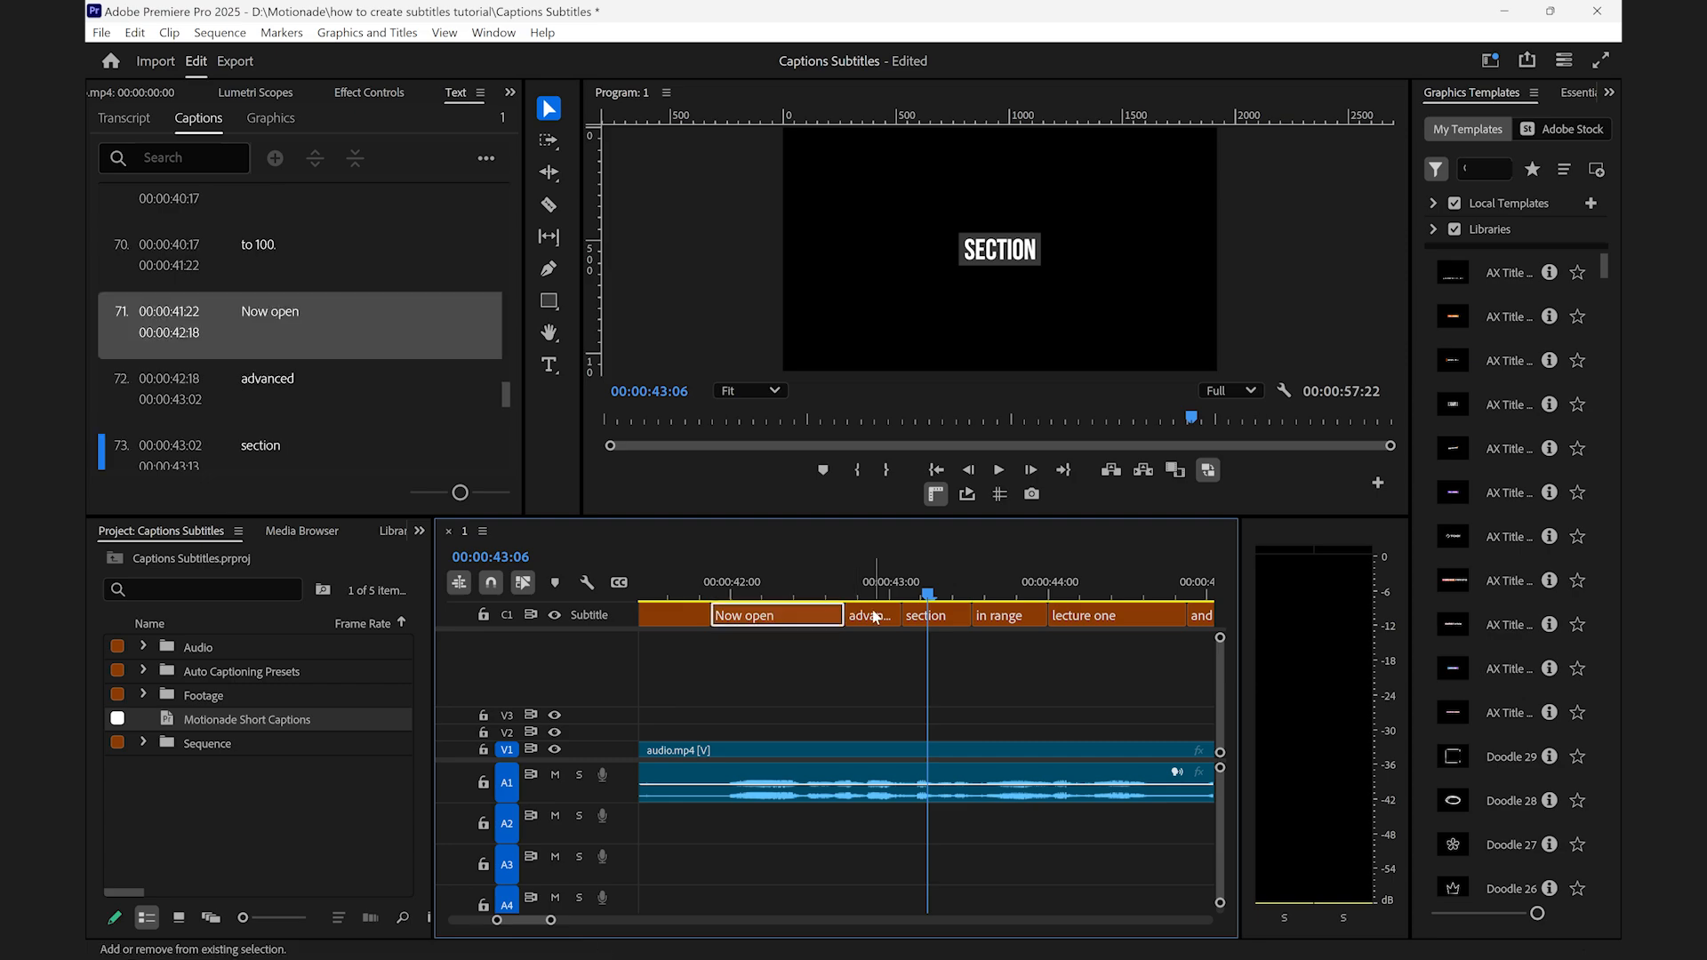
shift+click(873, 616)
shift+click(931, 617)
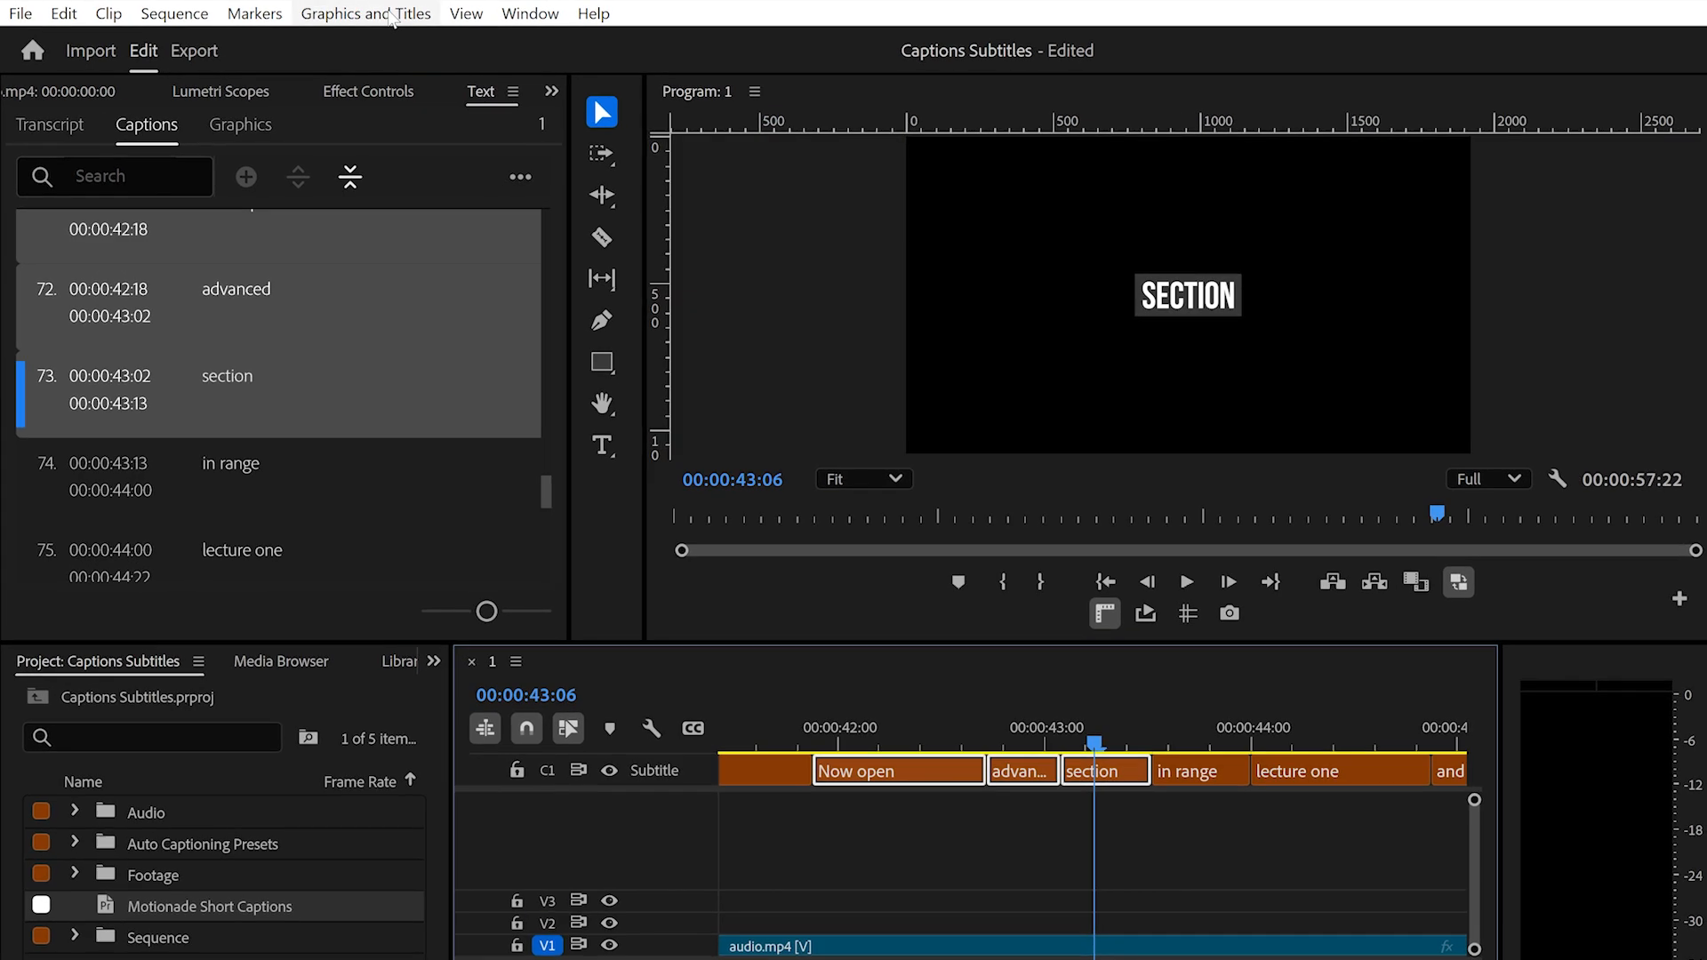
click(392, 14)
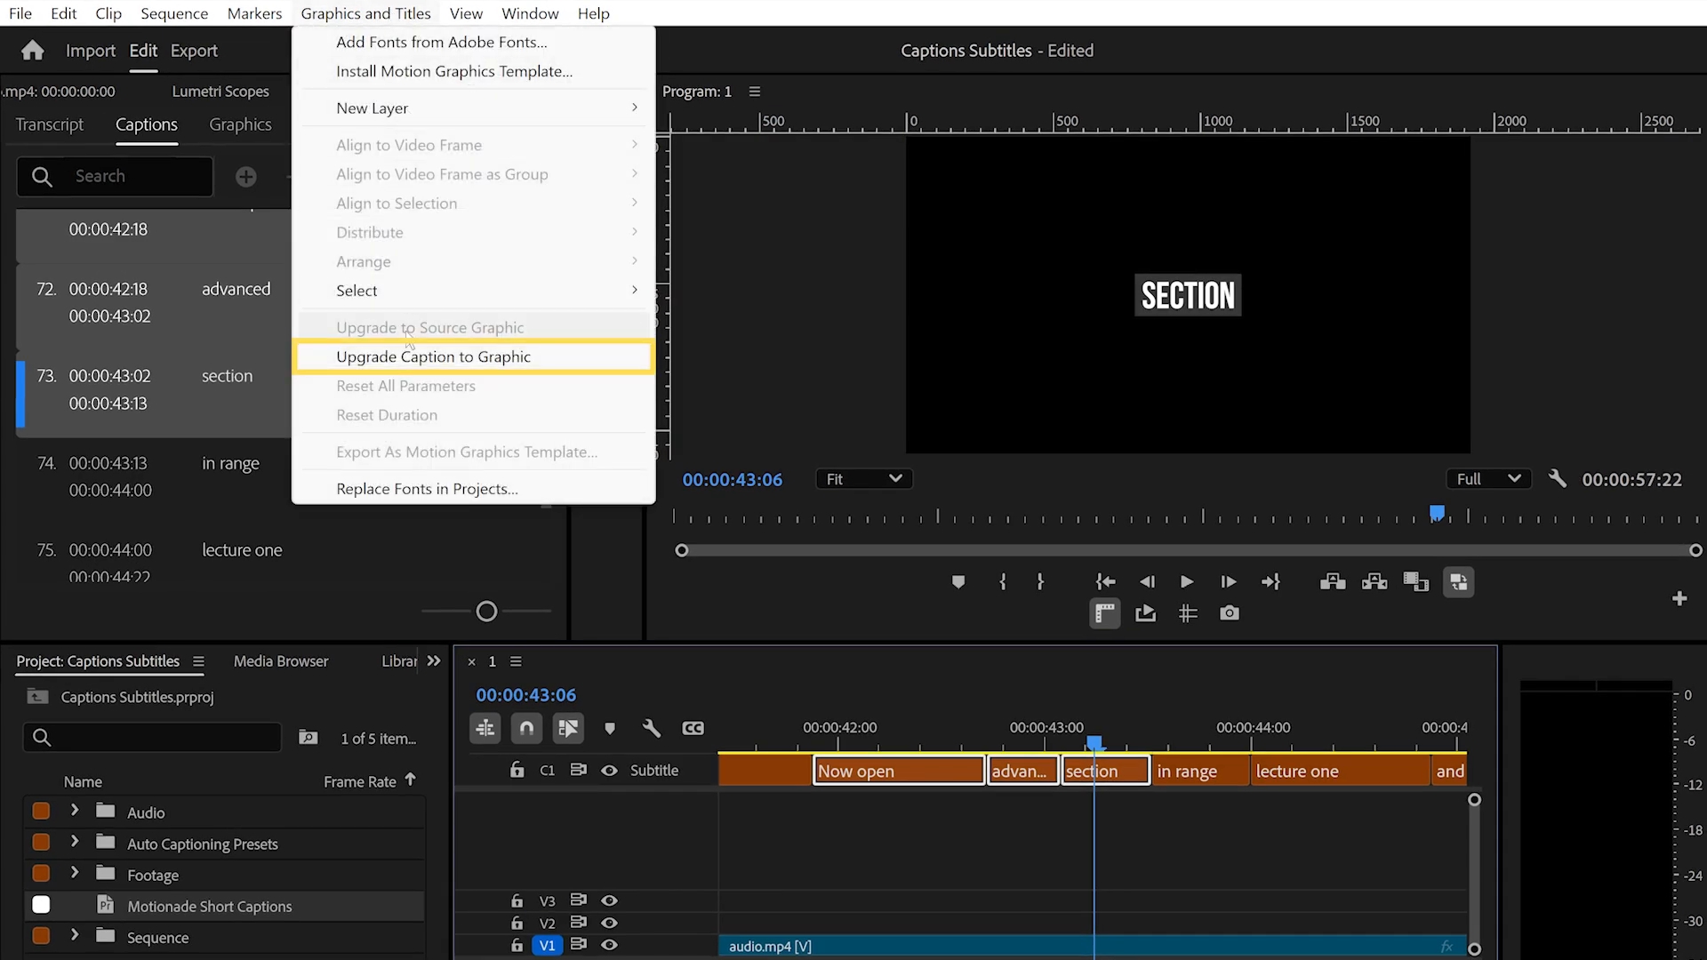
click(409, 356)
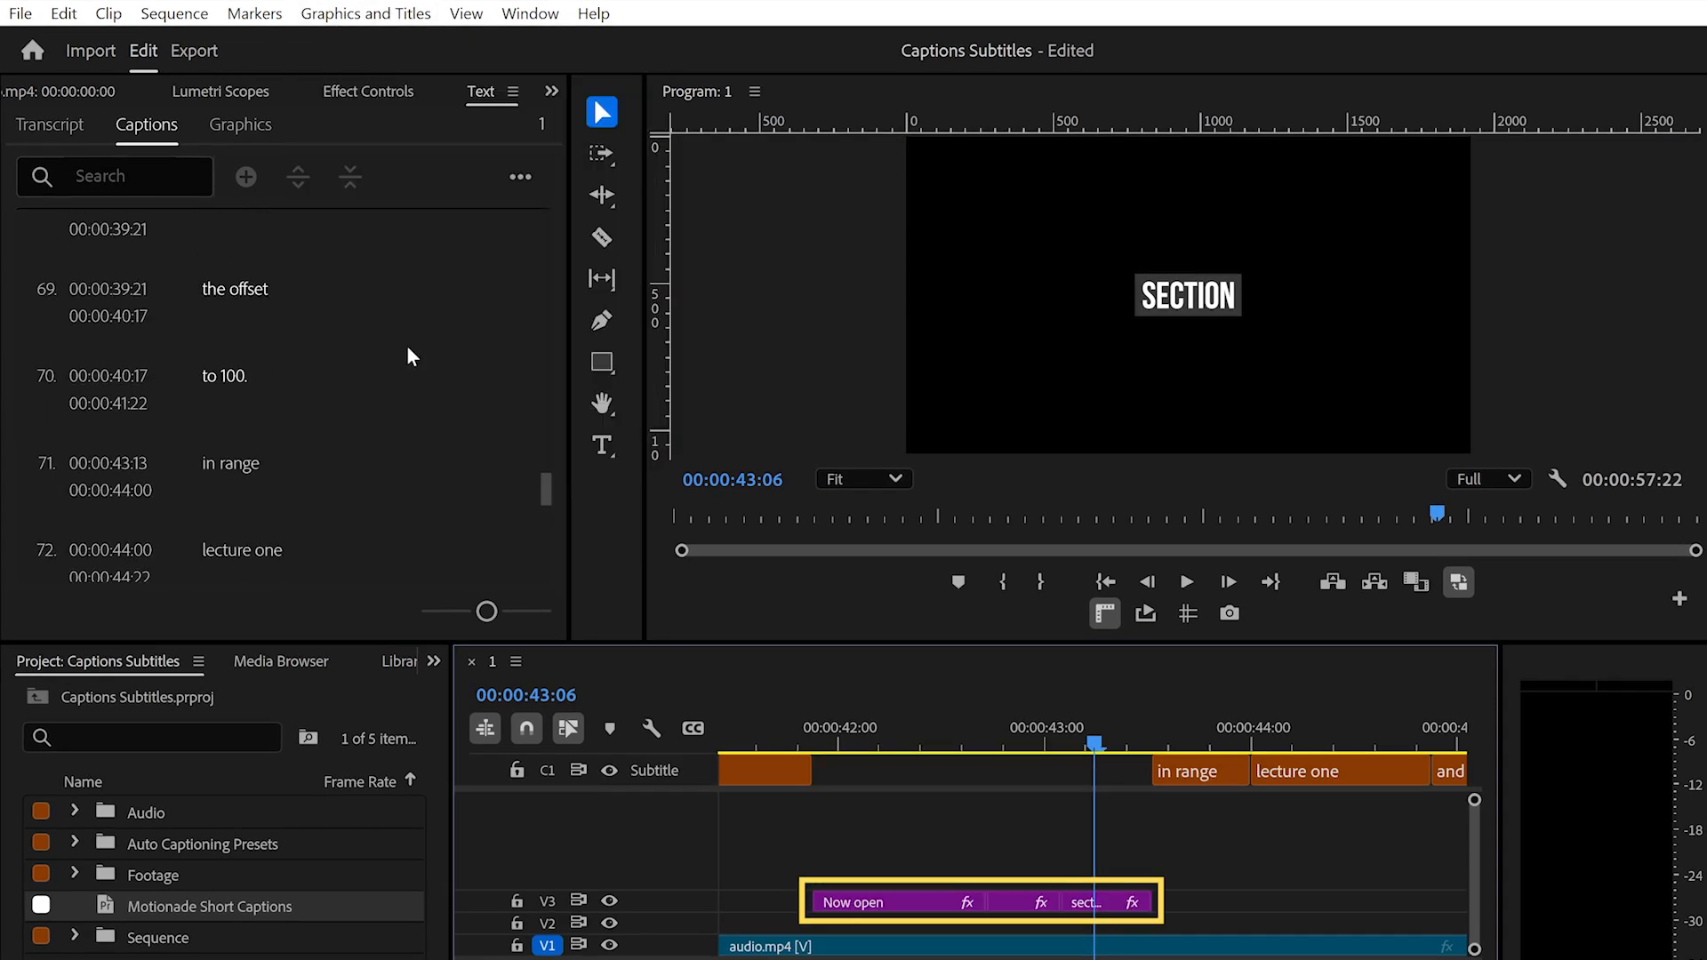